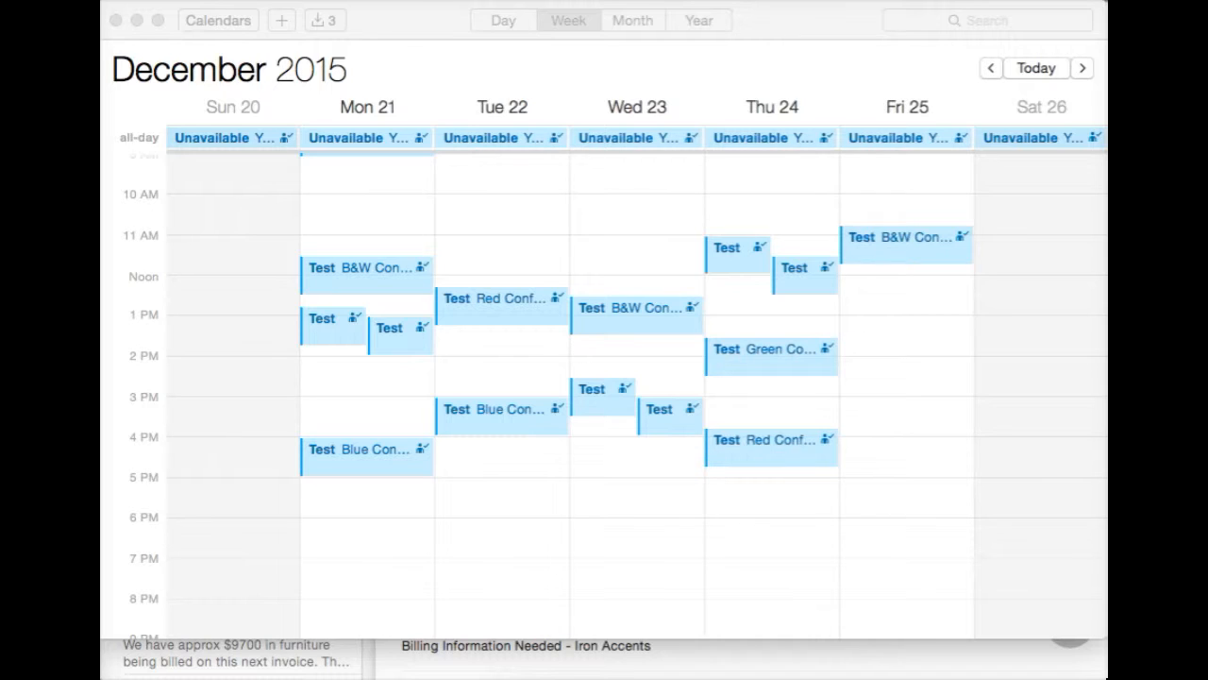
Create an event on Tue Dec 22 at 12:30–1:30 PM titled 'Facilities Meeting'.
double_click(505, 360)
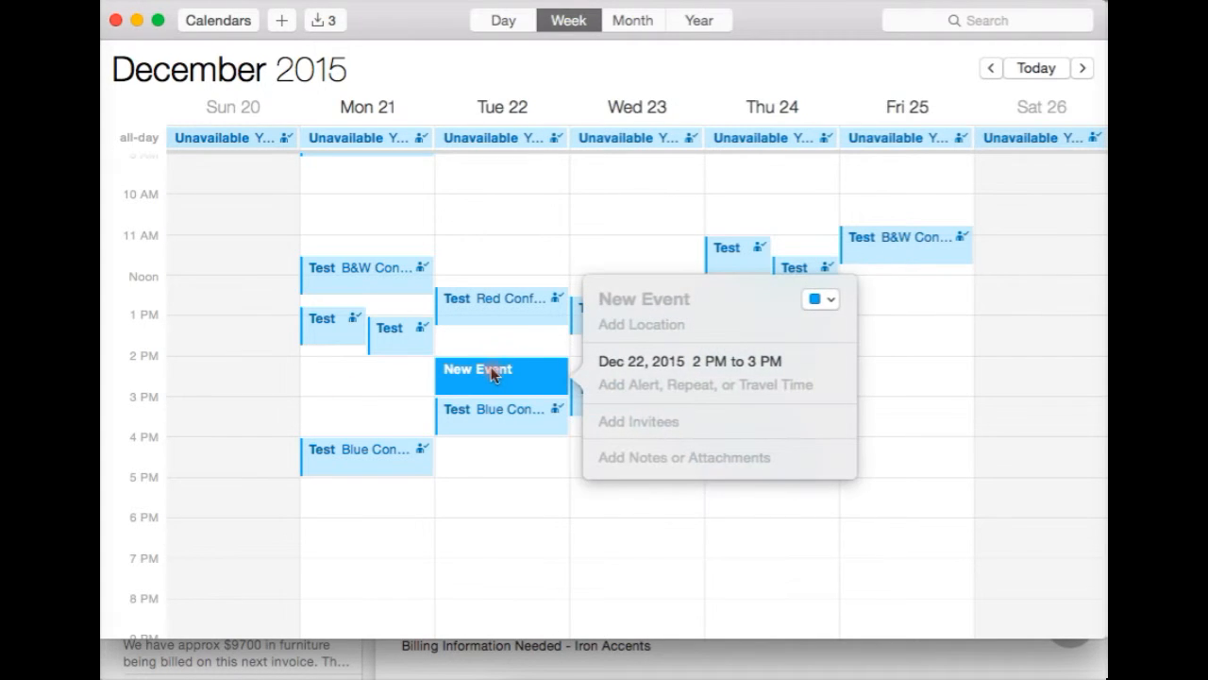
drag(529, 373, 545, 314)
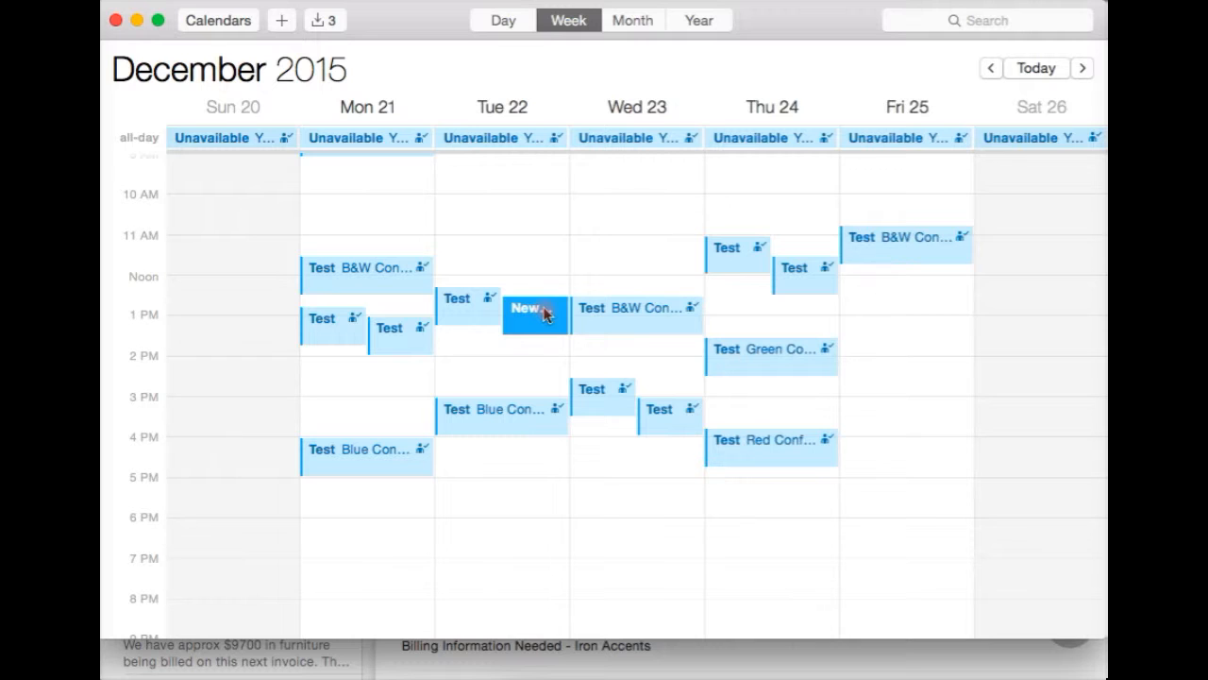
double_click(544, 315)
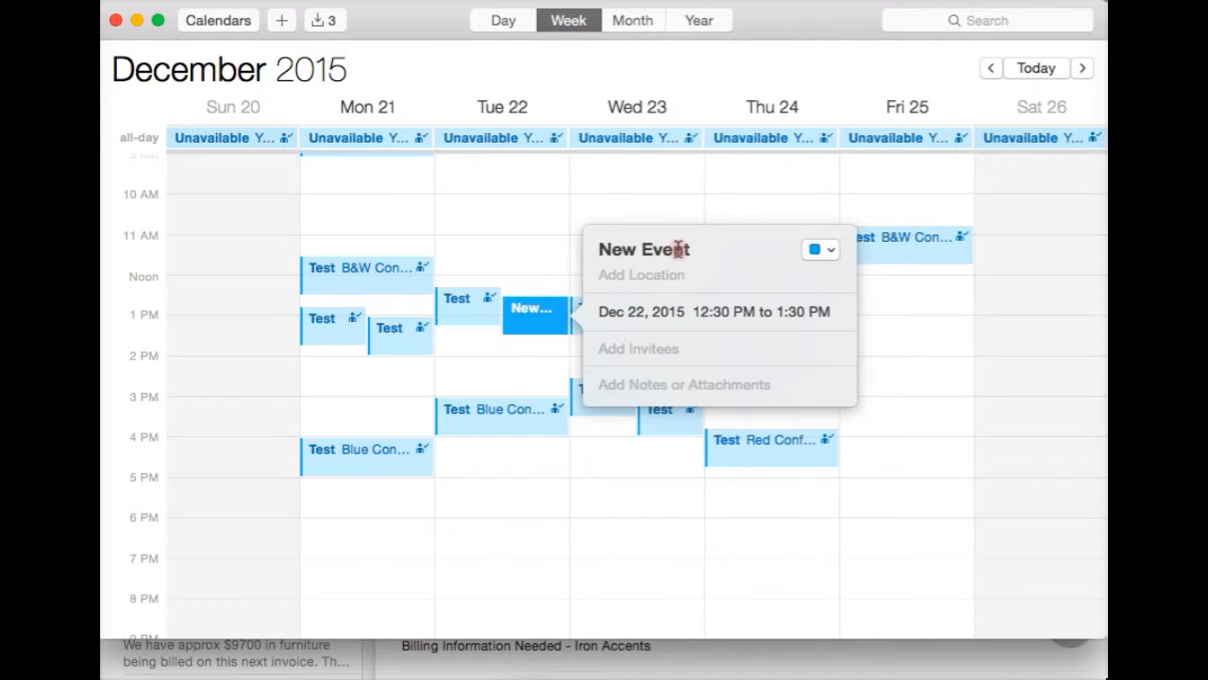
drag(692, 247, 583, 246)
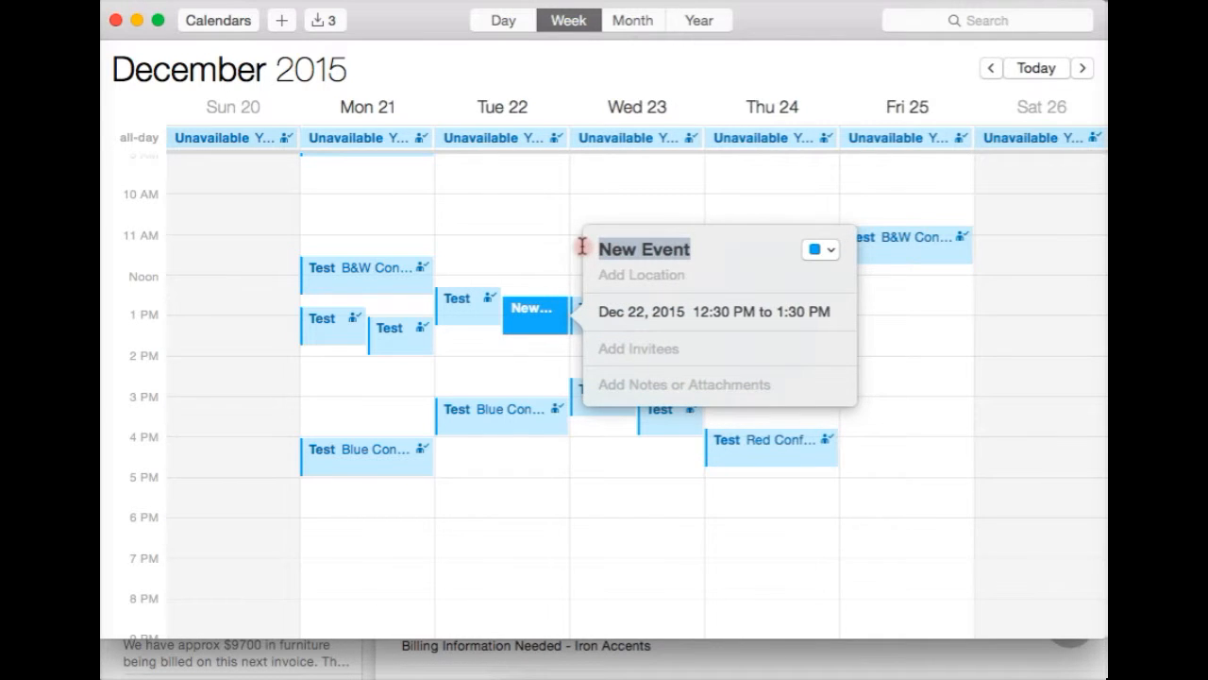
text(Faci)
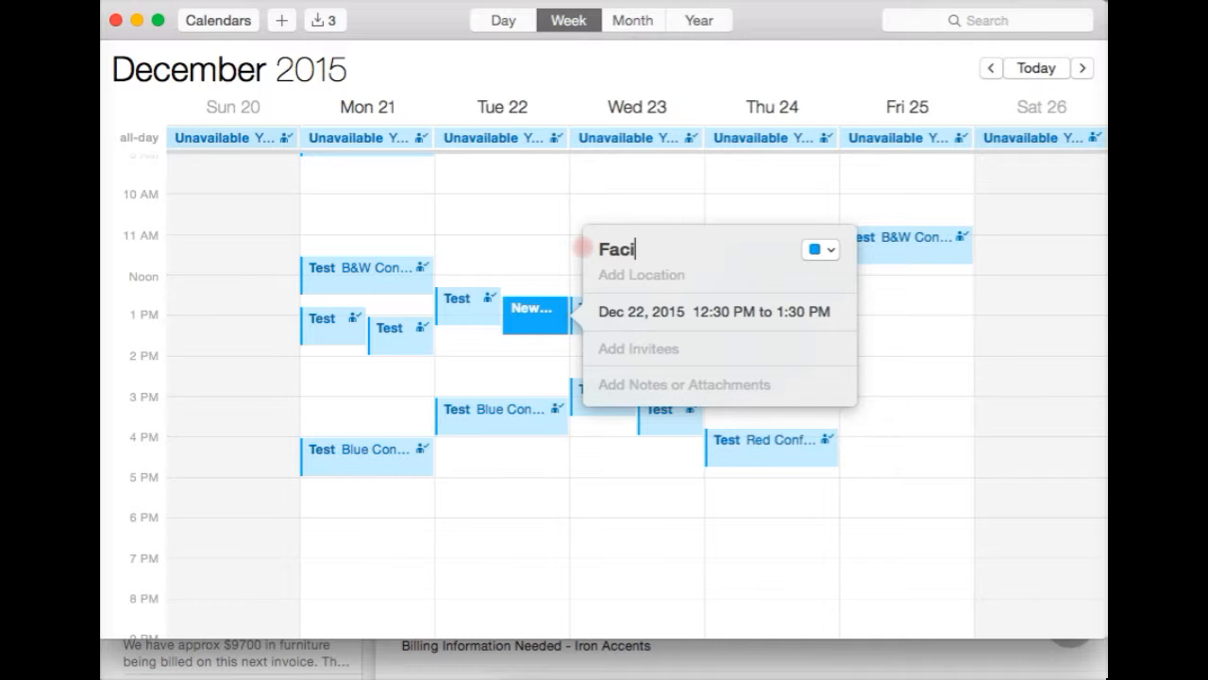
text(lities Meeting)
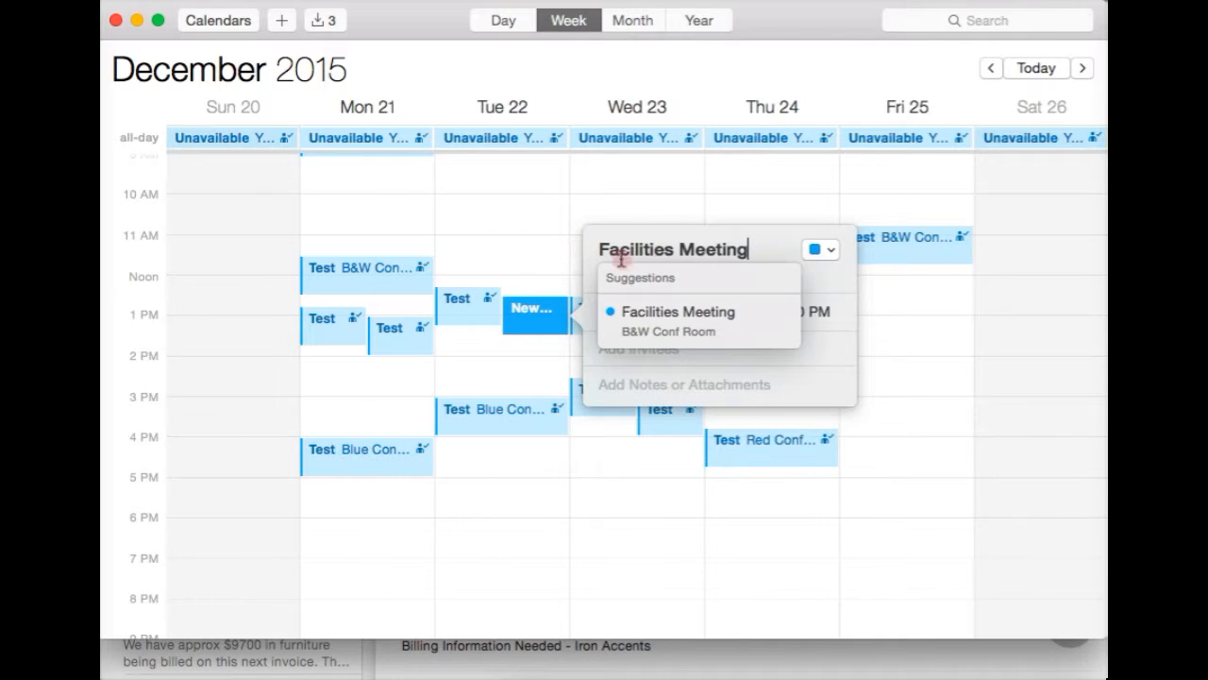
click(824, 274)
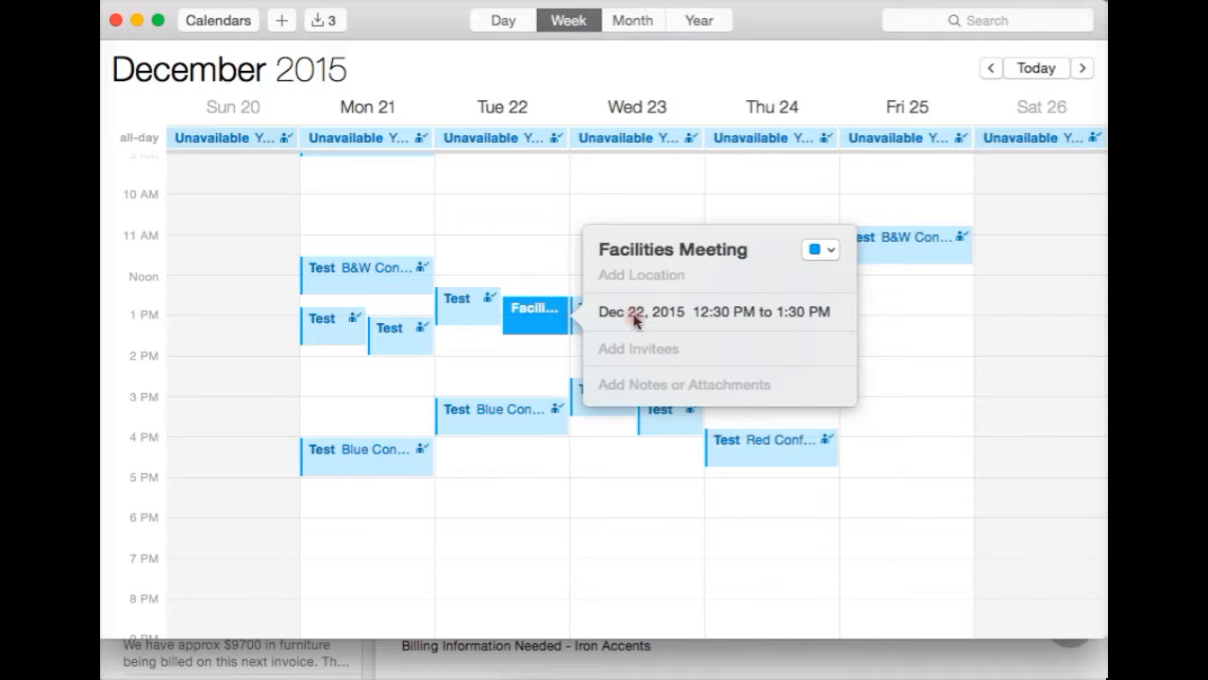
Expand the meeting's date and time details and leave Repeat set to None.
click(705, 316)
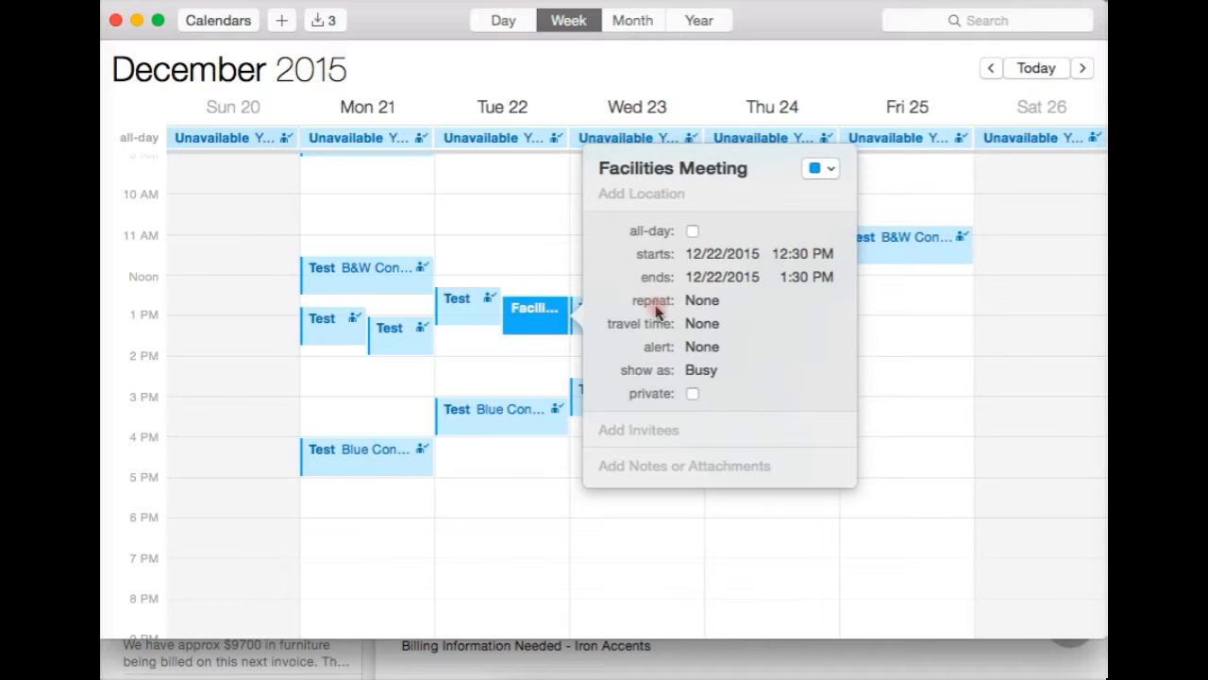
click(727, 304)
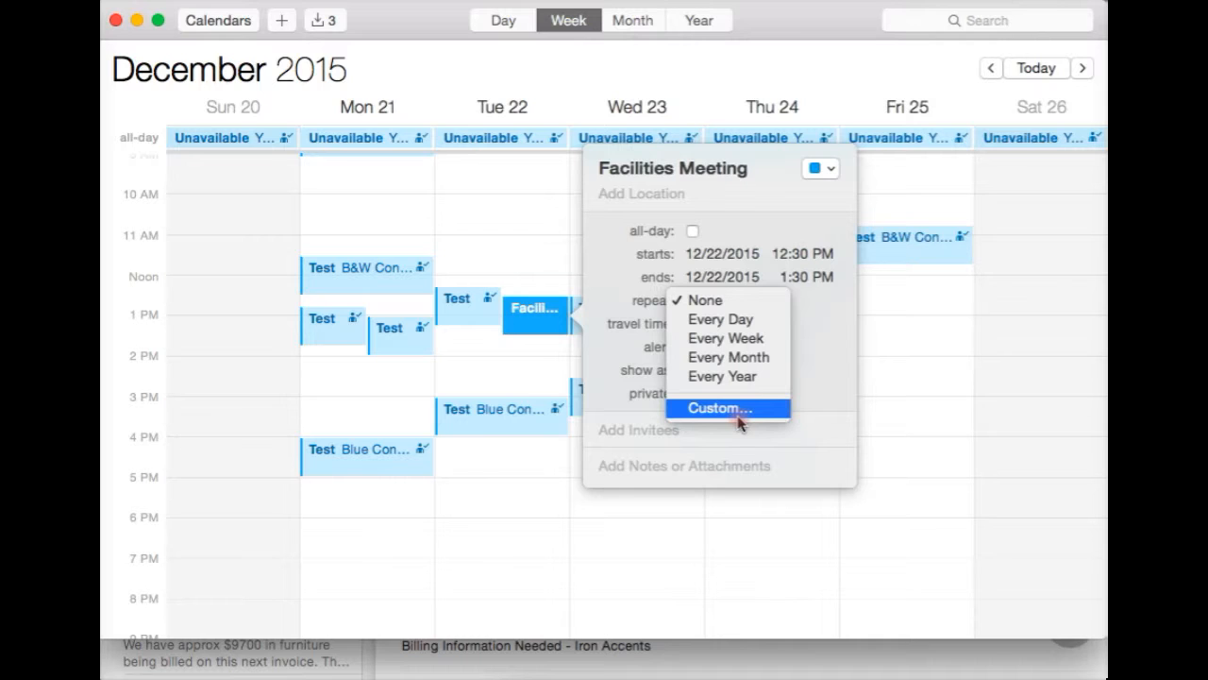
click(834, 335)
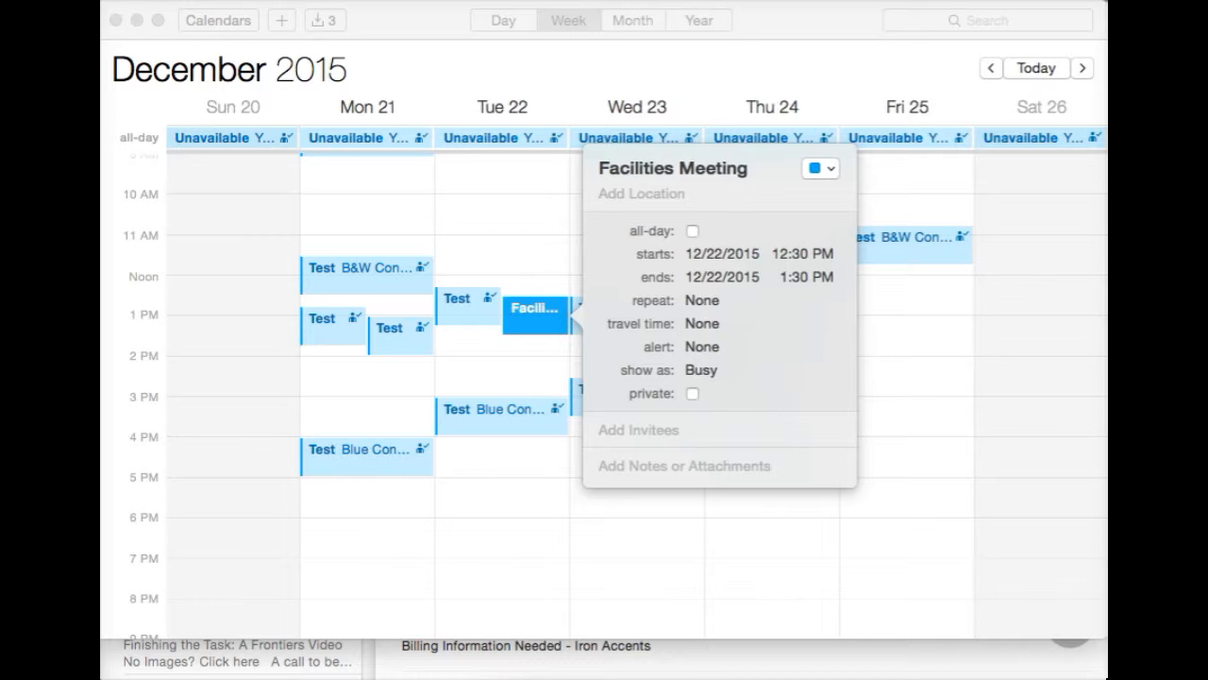
click(677, 435)
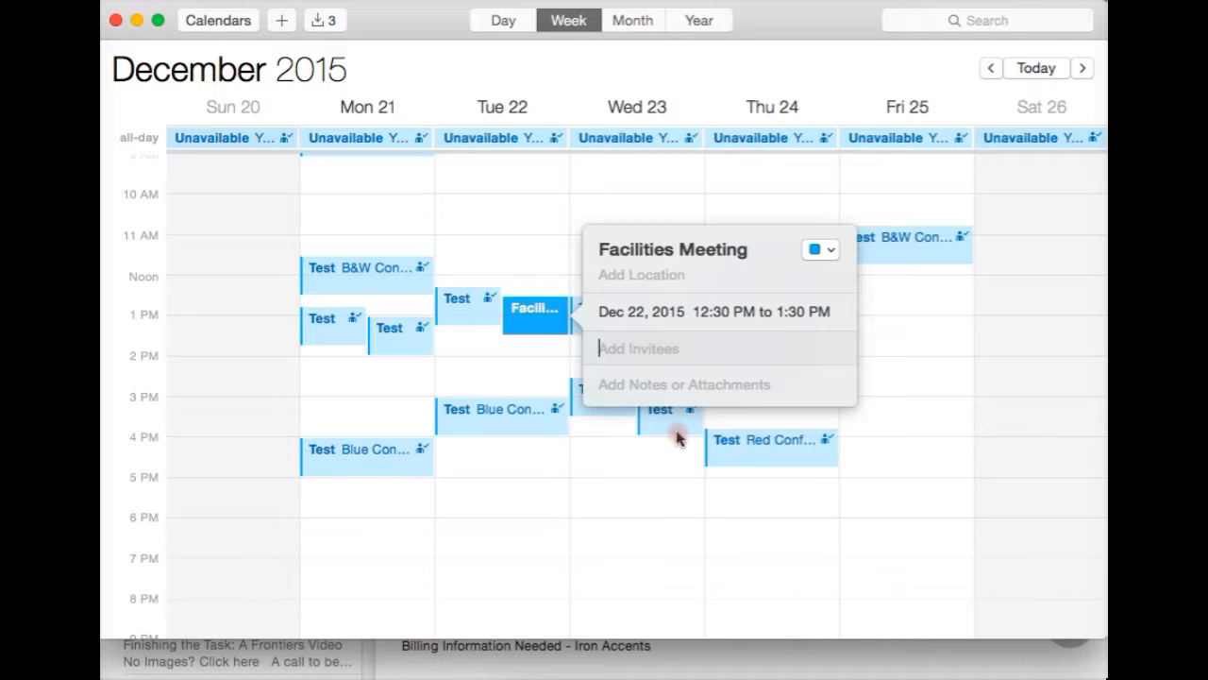
text(red)
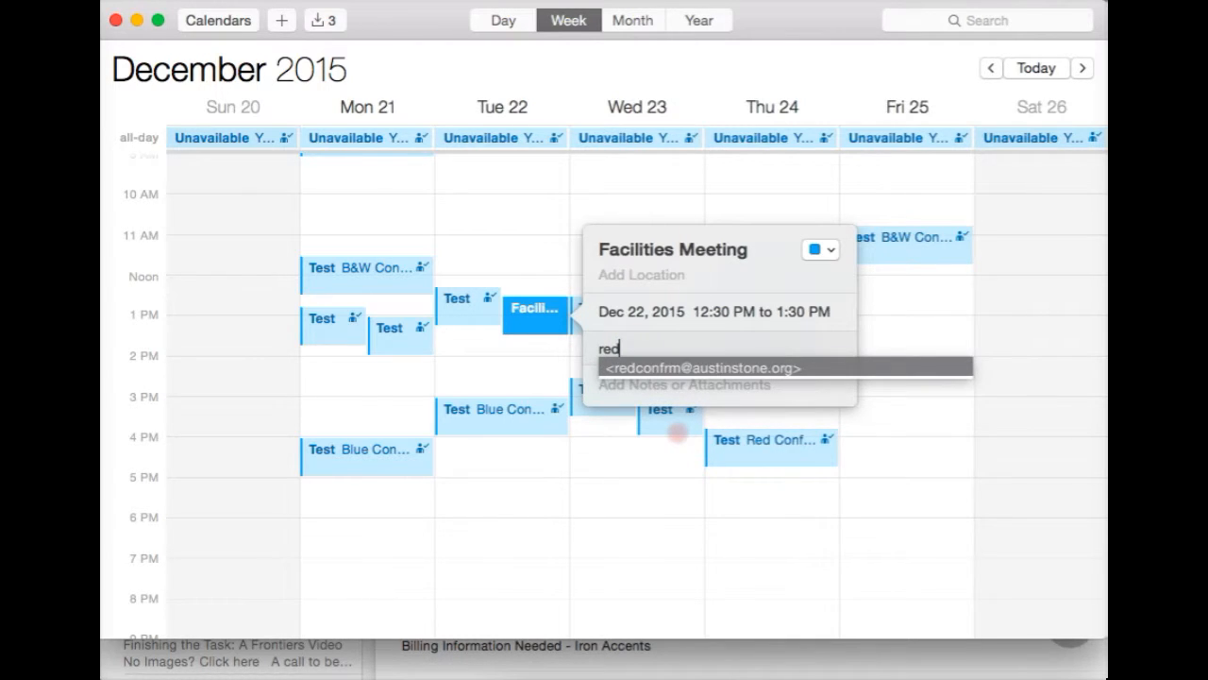
click(652, 367)
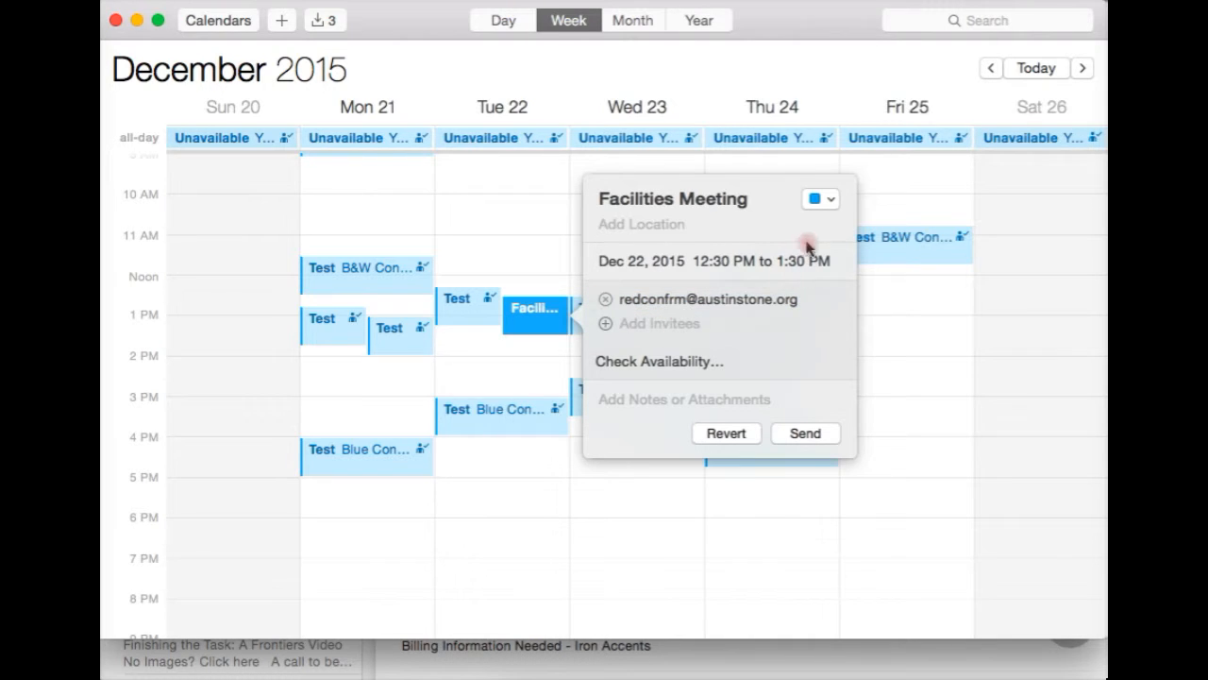
click(828, 200)
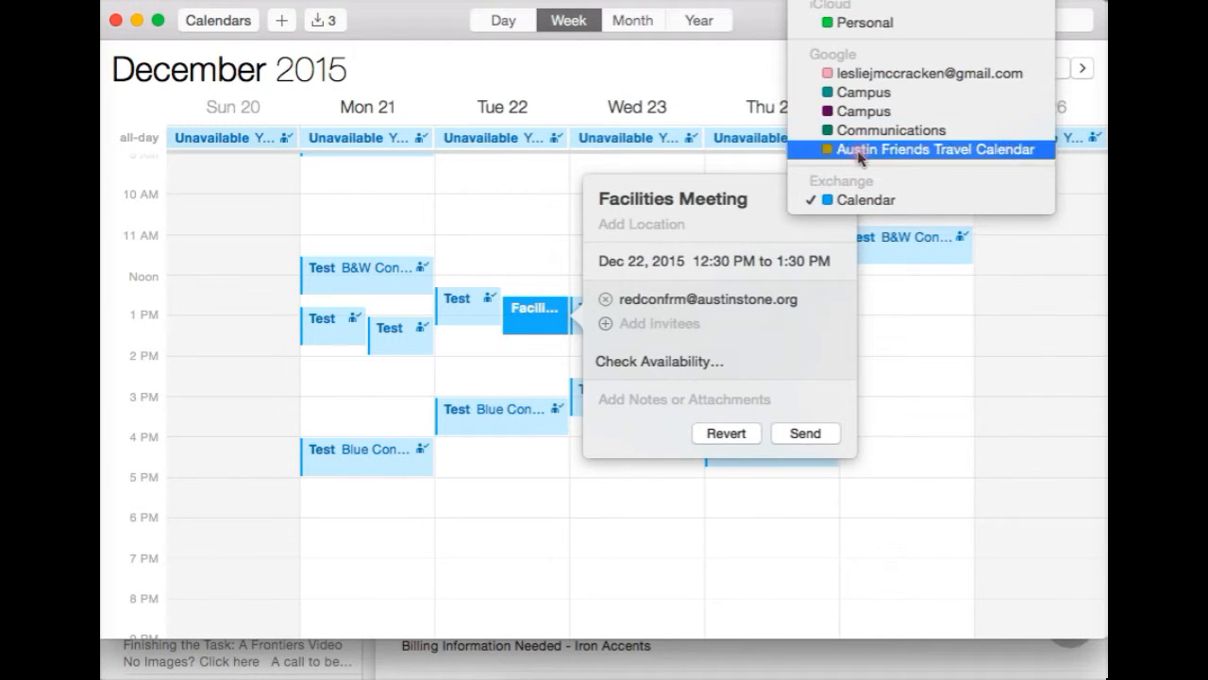
click(862, 200)
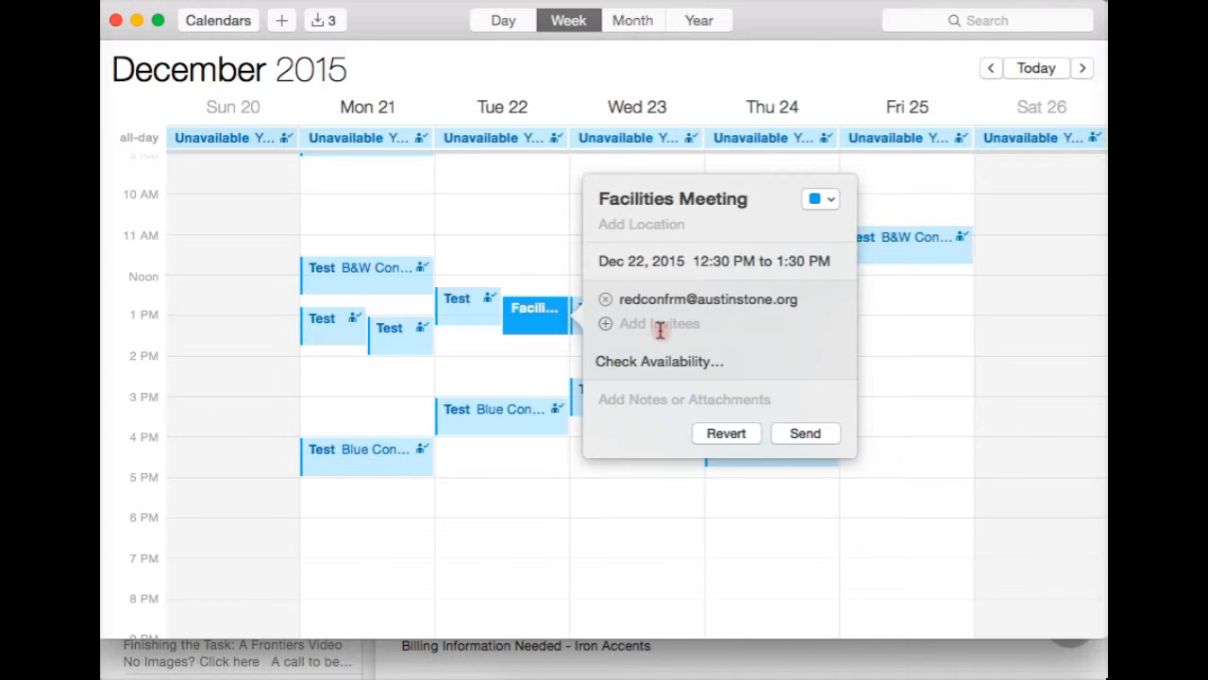
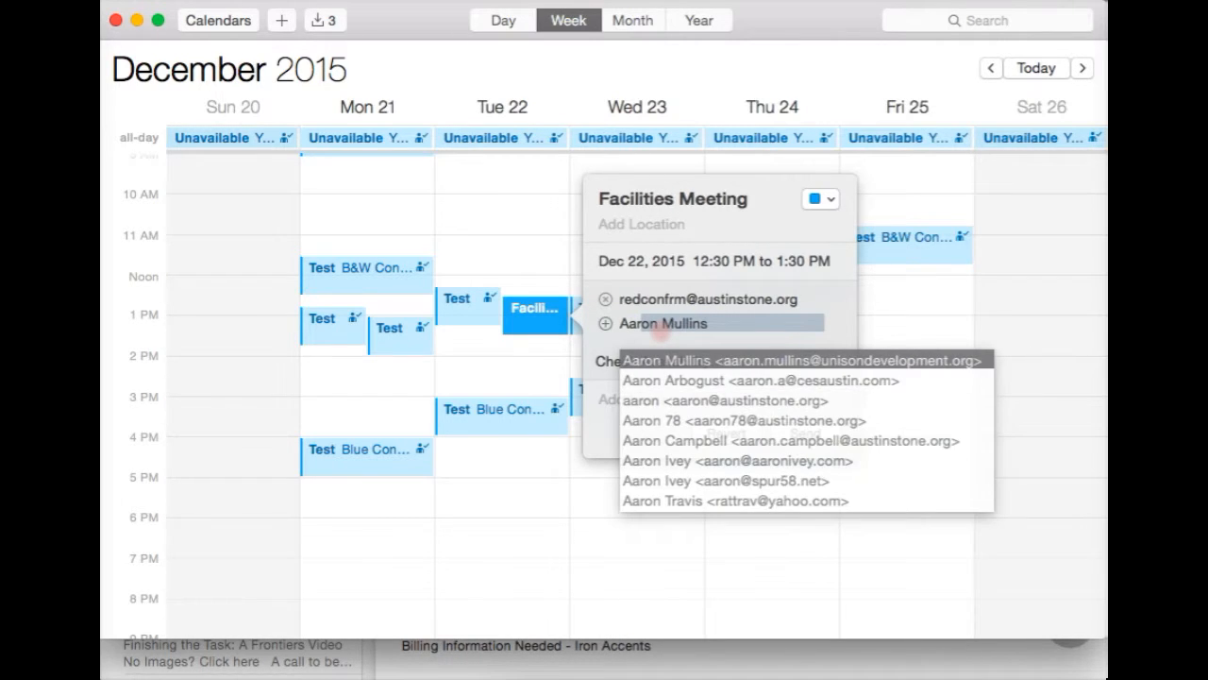
key(Return)
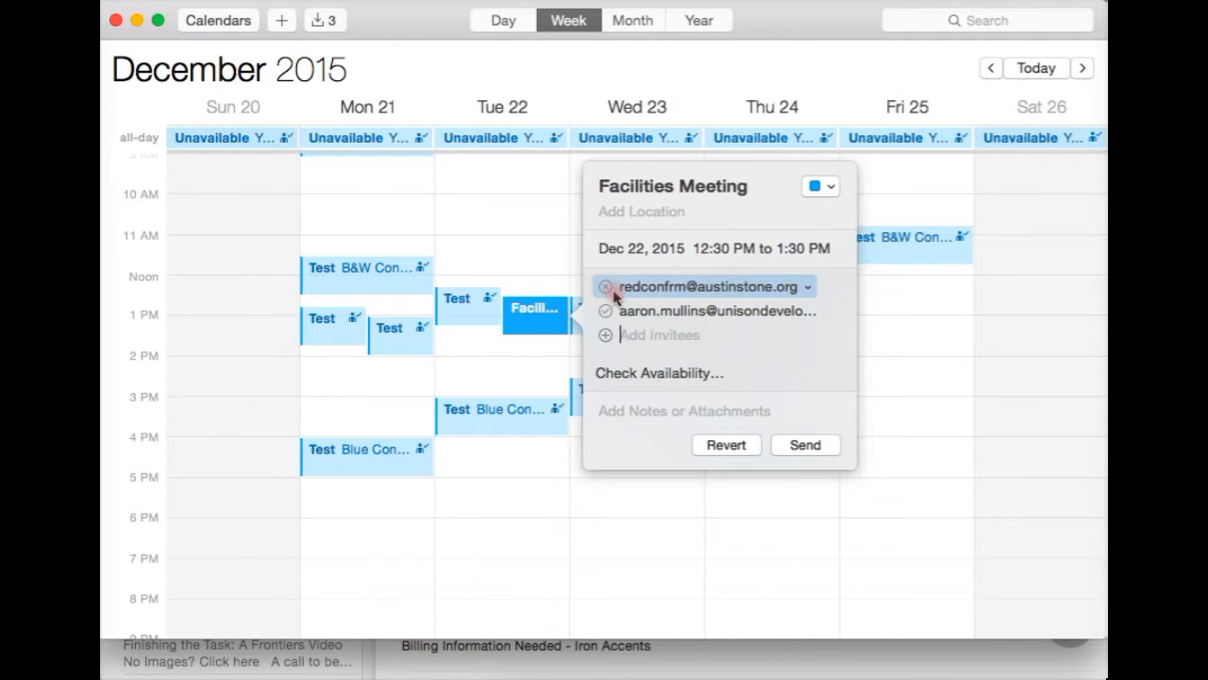
In the availability overview, try moving the meeting to about 2 PM.
click(674, 374)
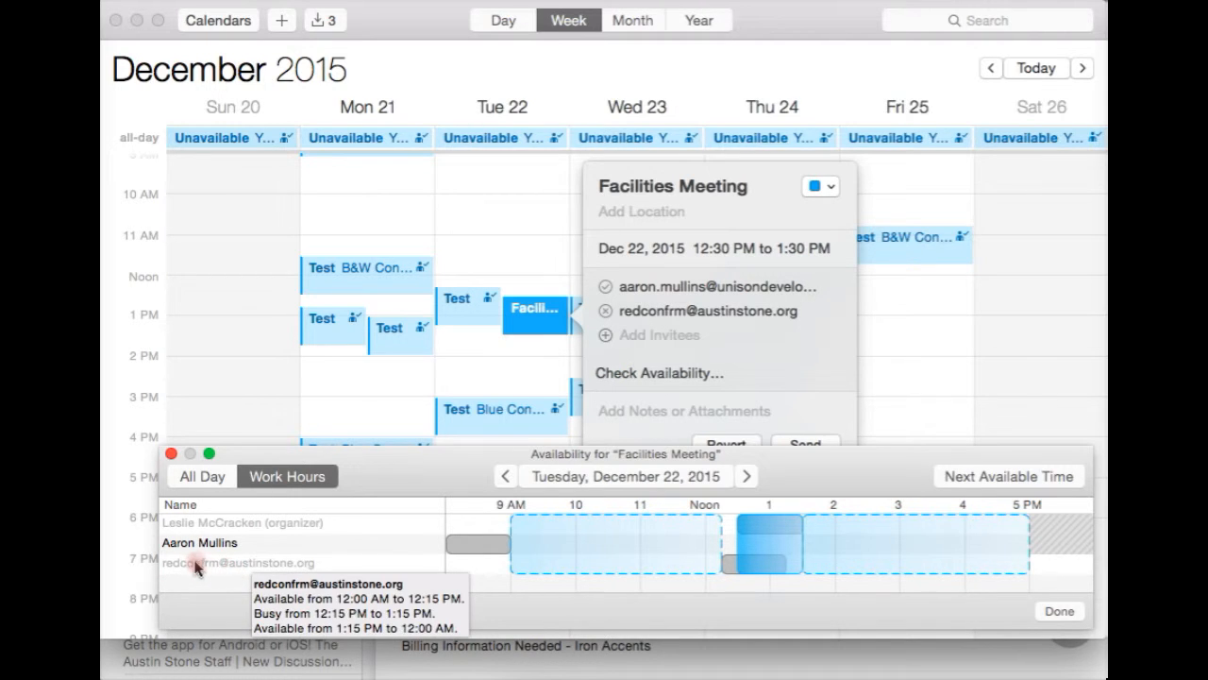
mouse_move(234, 548)
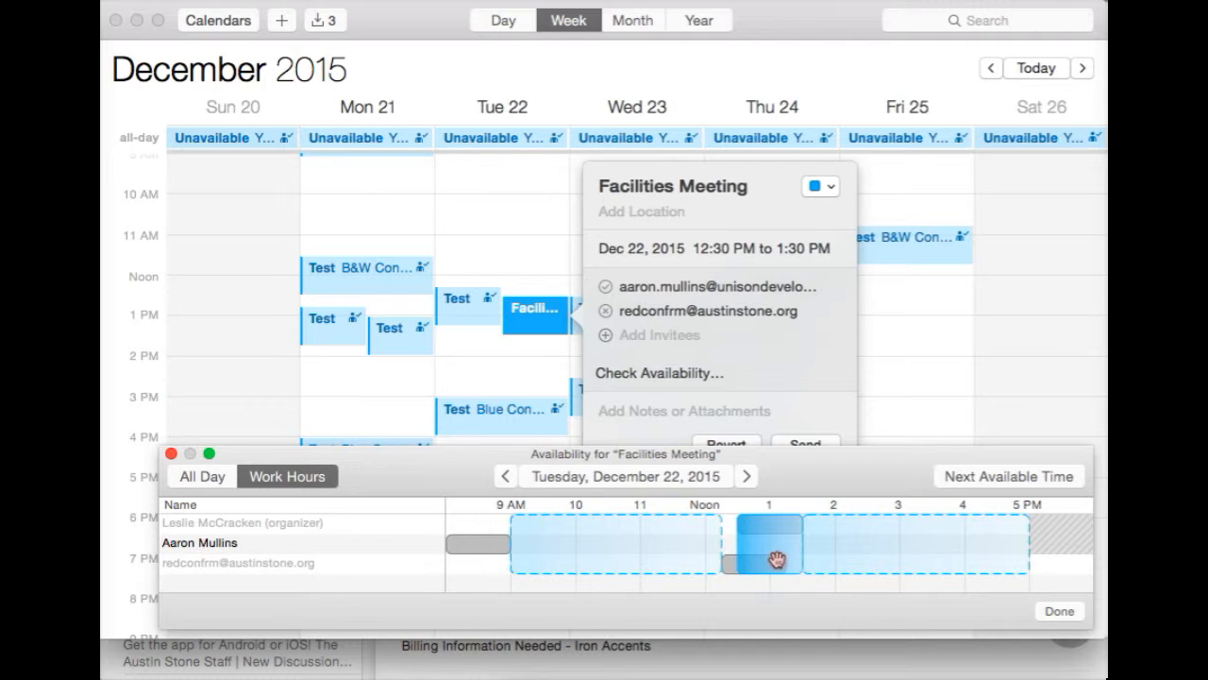
drag(774, 559, 868, 562)
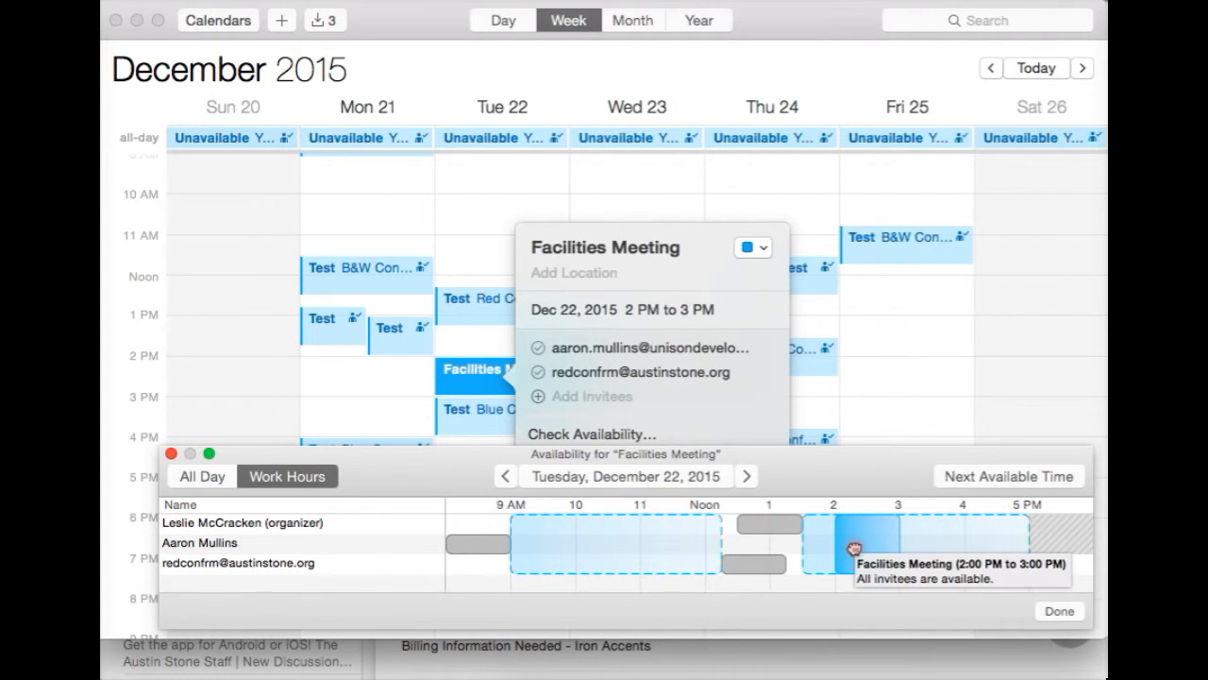
click(1062, 610)
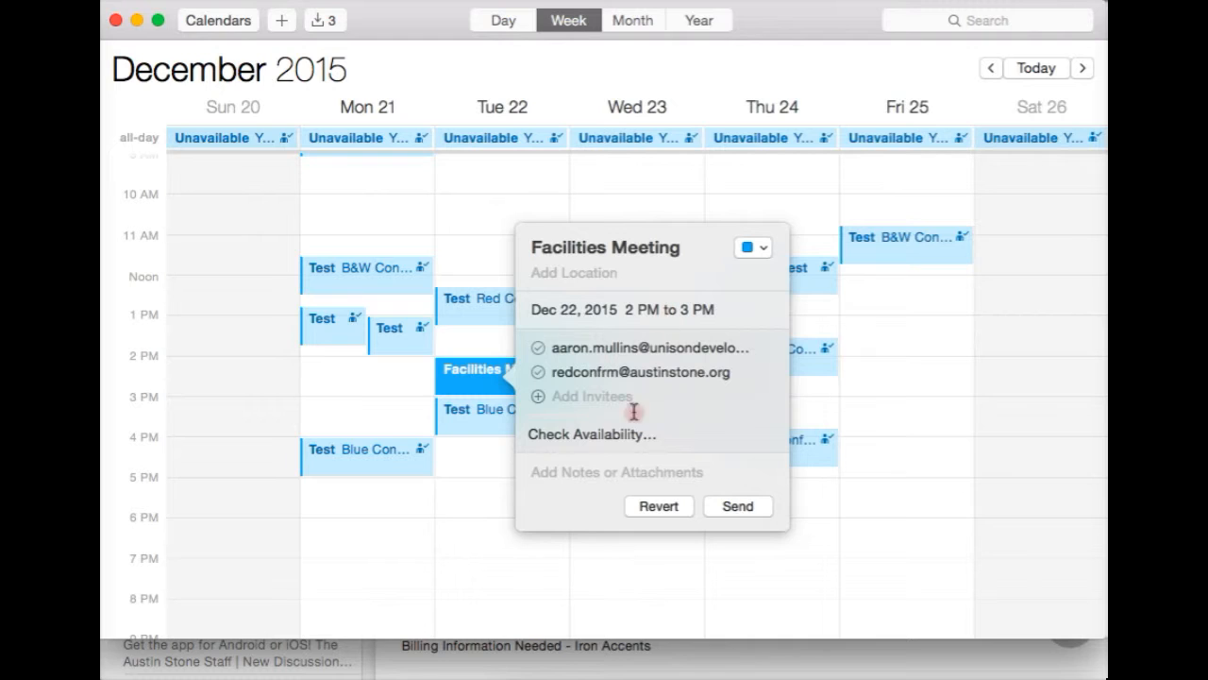
Move the meeting back to 12:30–1:30 PM in the availability overview.
click(613, 434)
drag(838, 546, 766, 545)
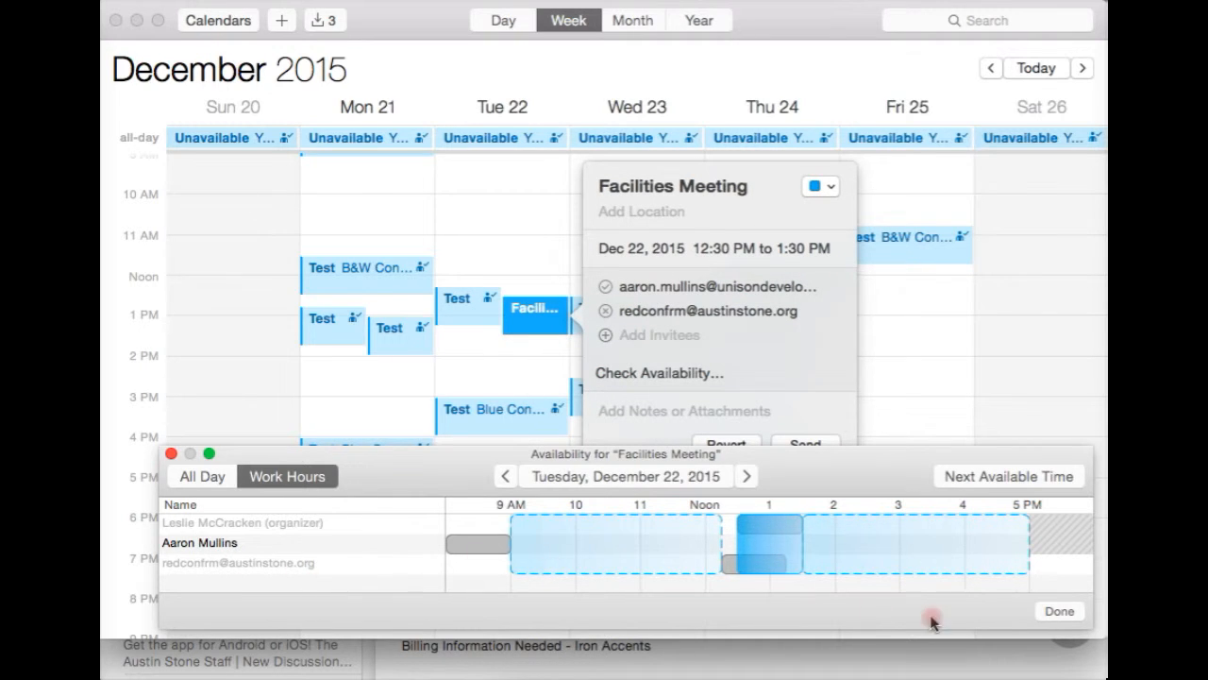
click(1059, 612)
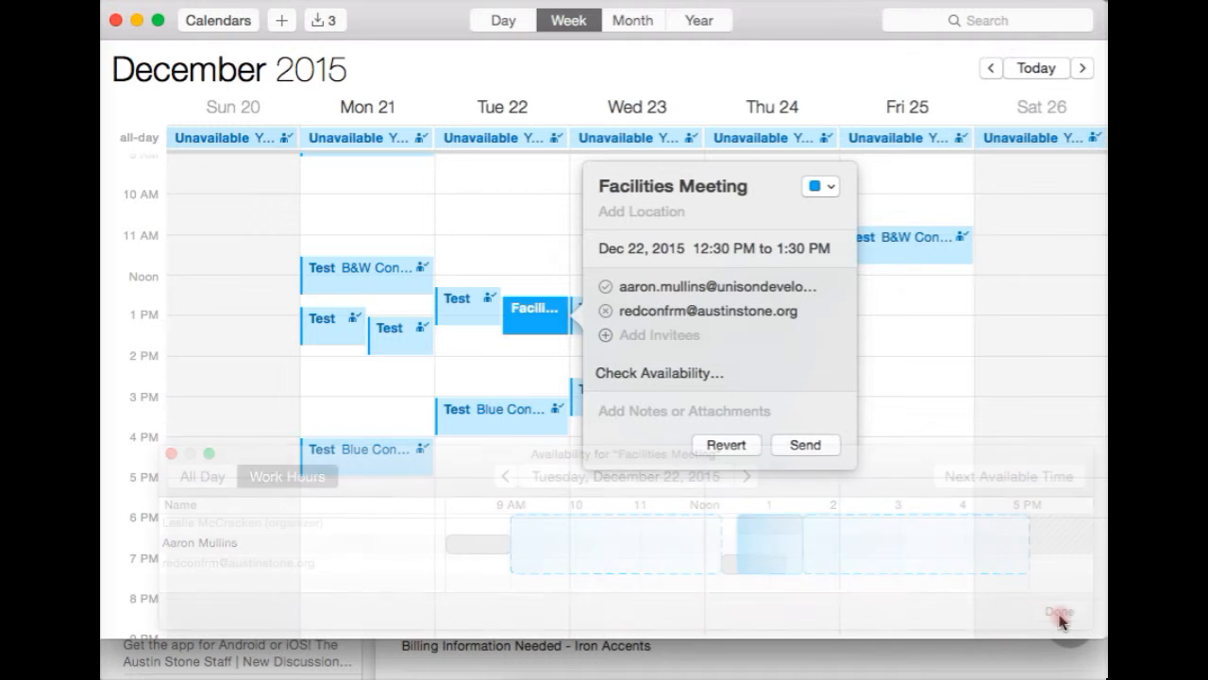
Remove the redconfrm invitee and add the B&W and green conference rooms as invitees.
right_click(801, 311)
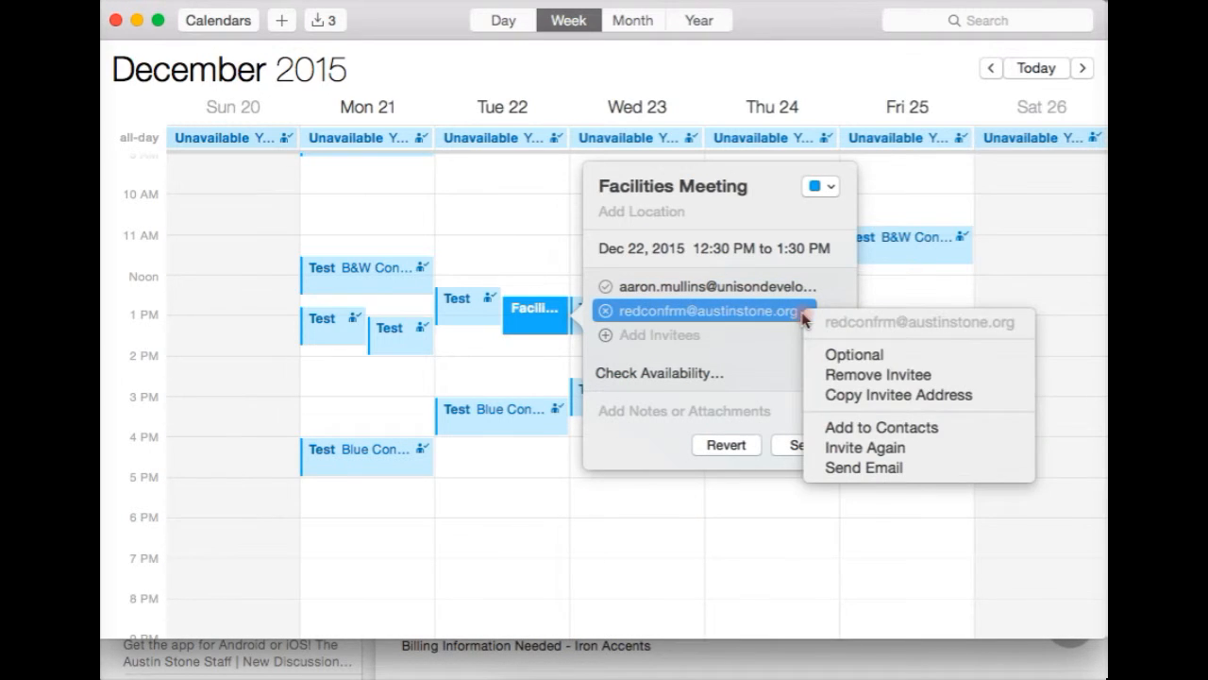
click(862, 377)
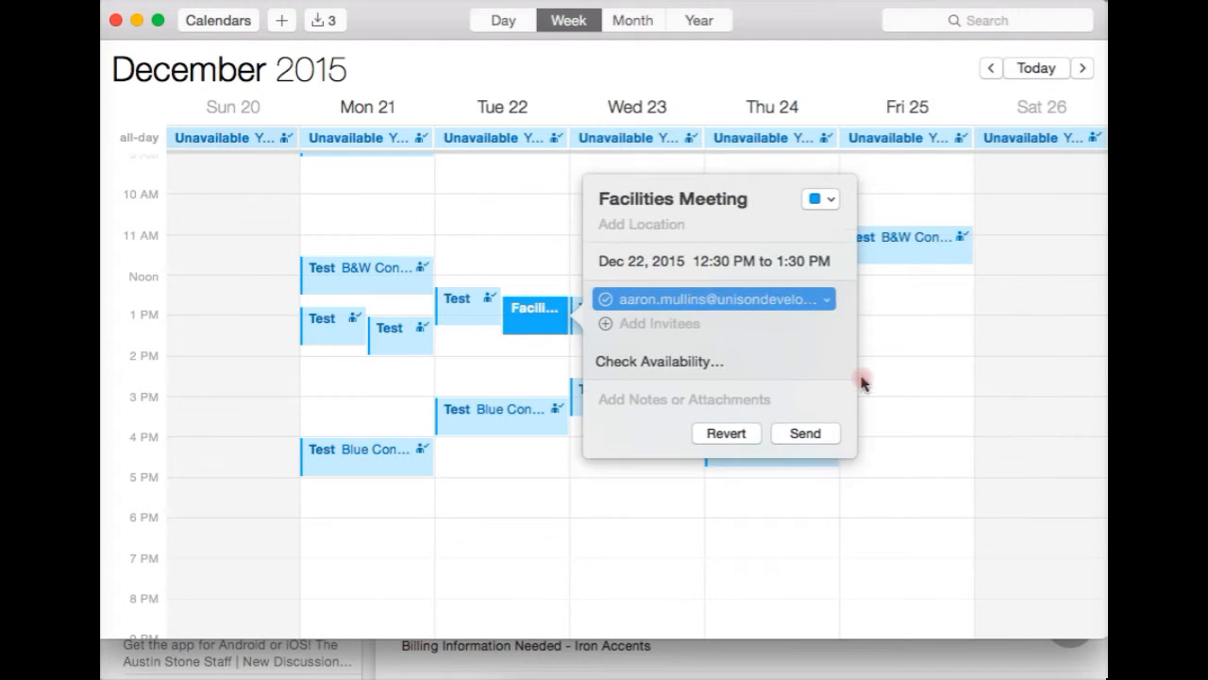
click(660, 324)
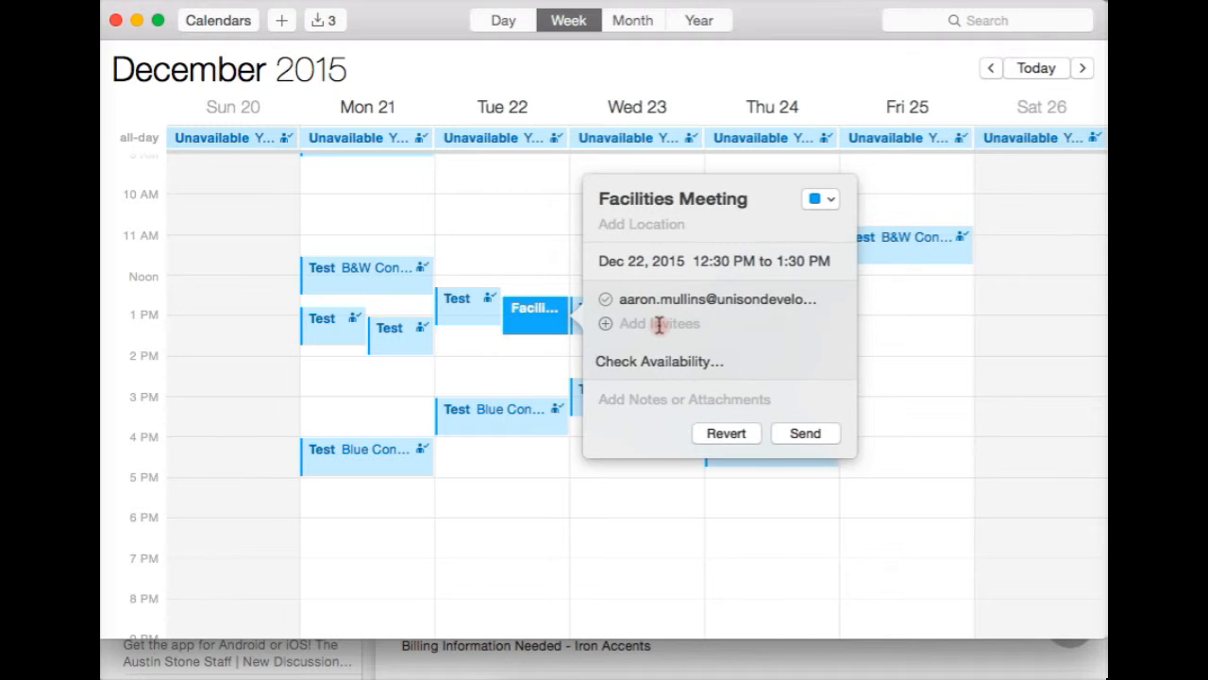
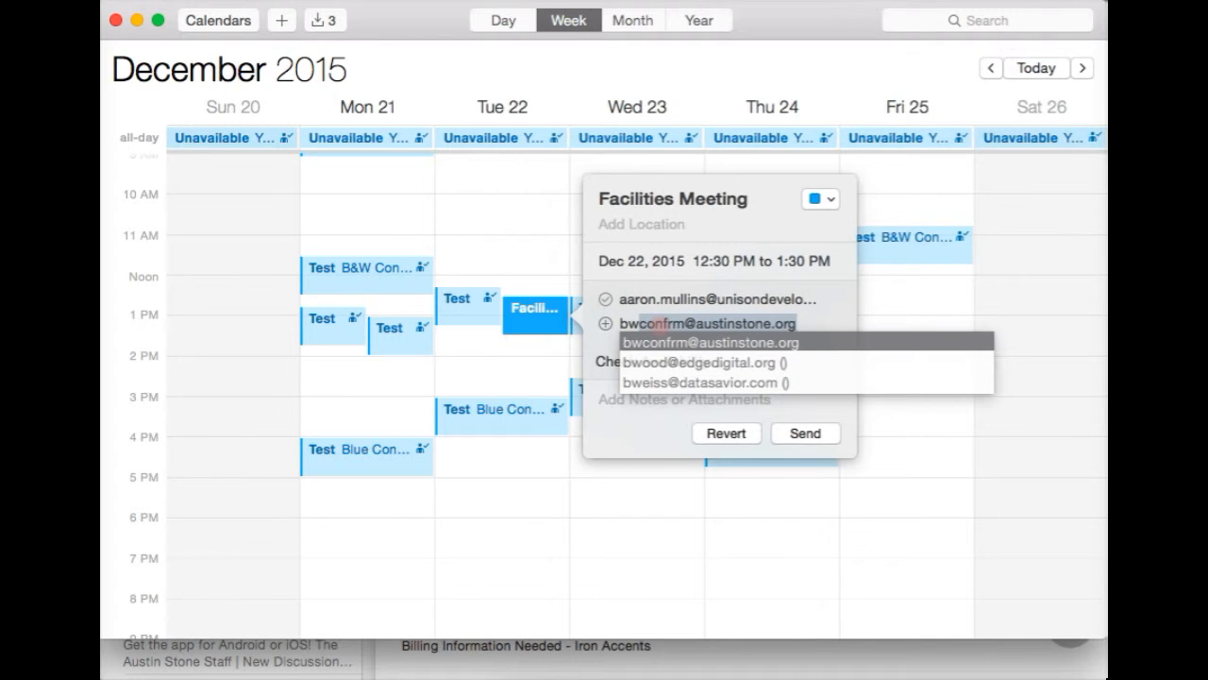
key(Return)
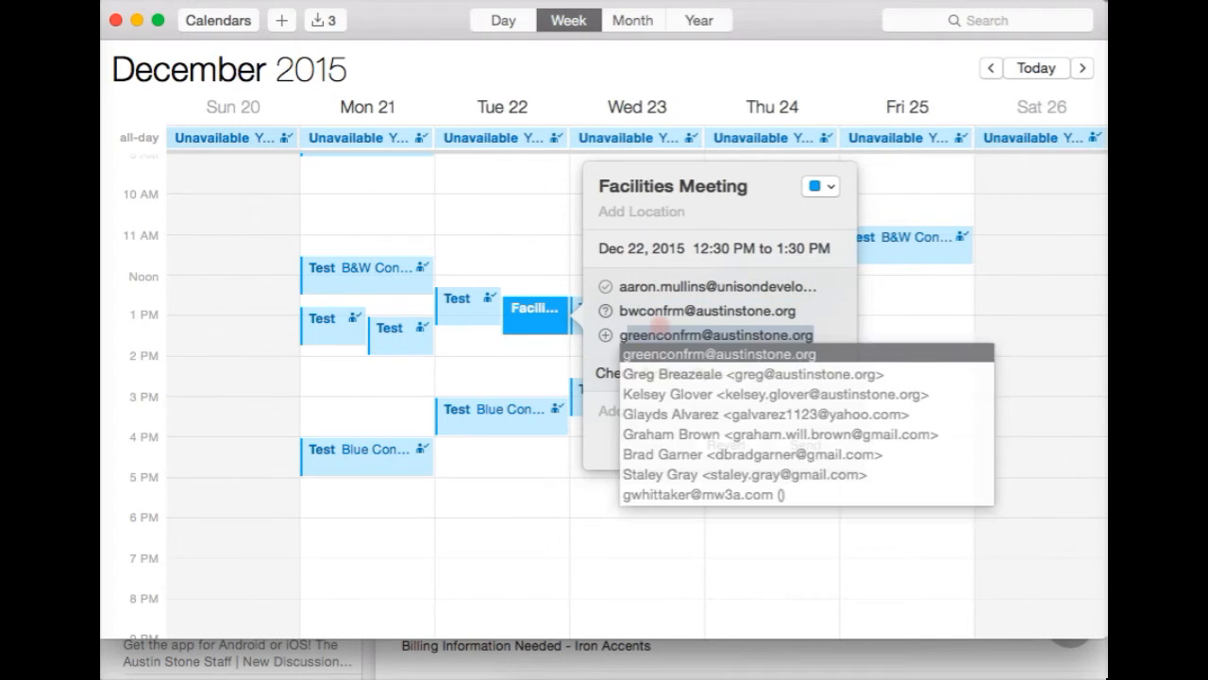
key(Return)
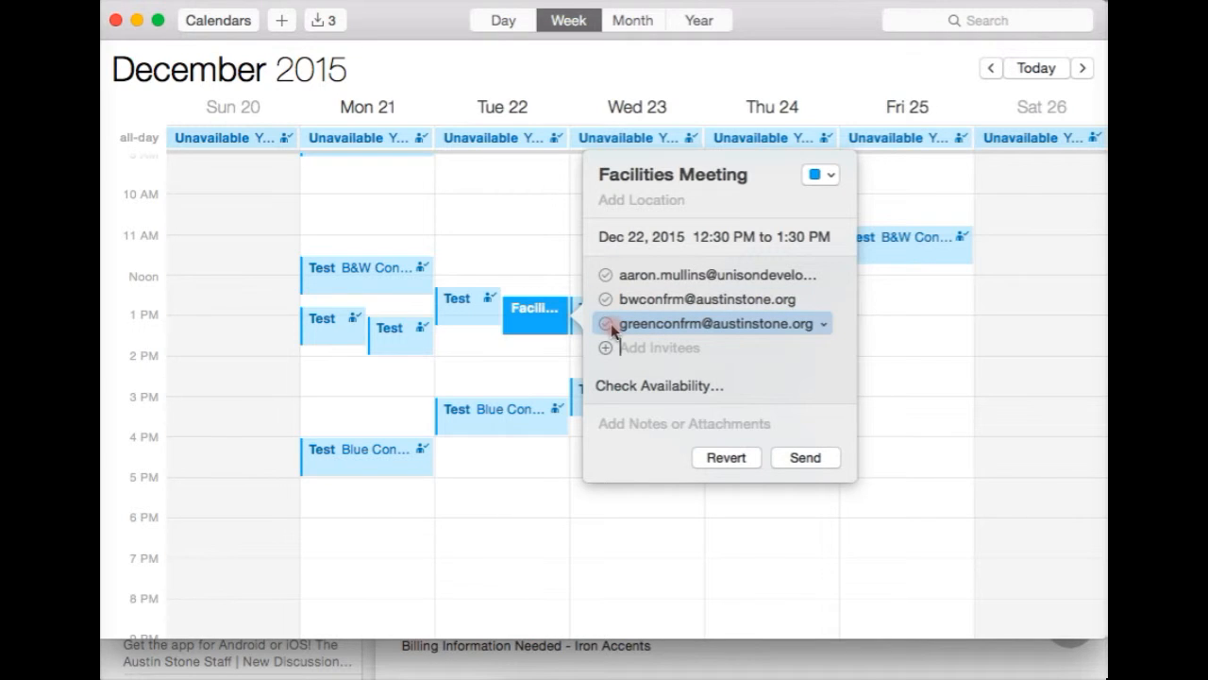
Review availability, then remove the greenconfrm invitee from the meeting.
click(638, 387)
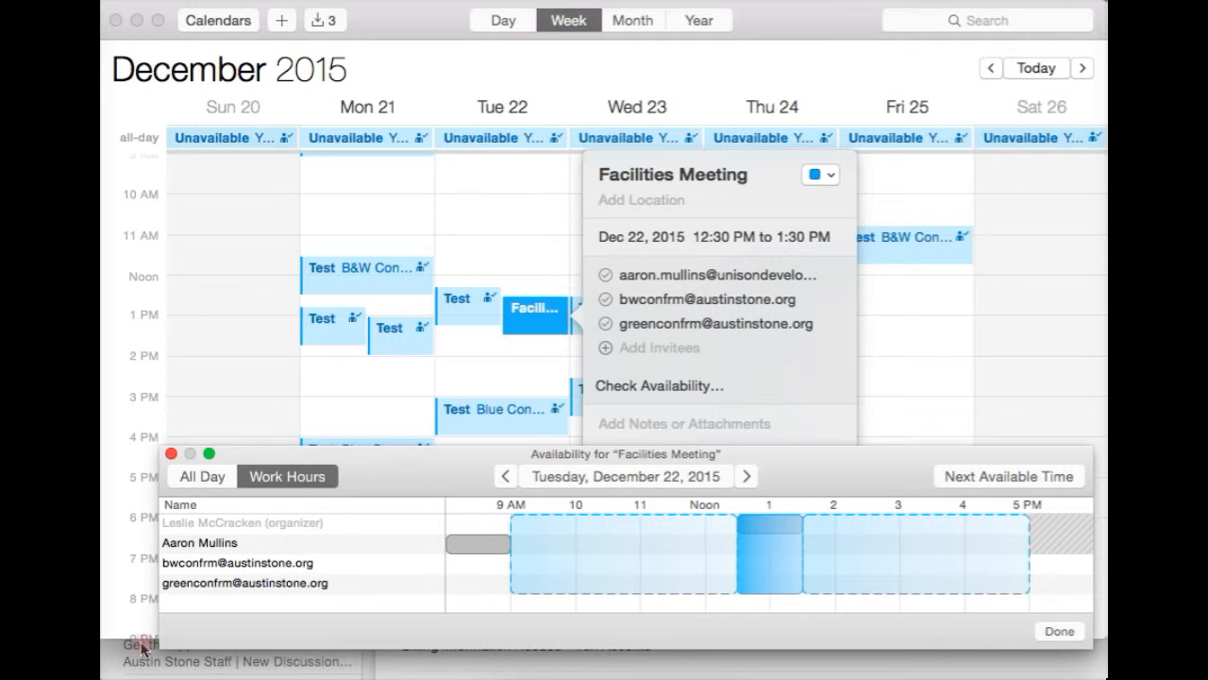
click(1060, 631)
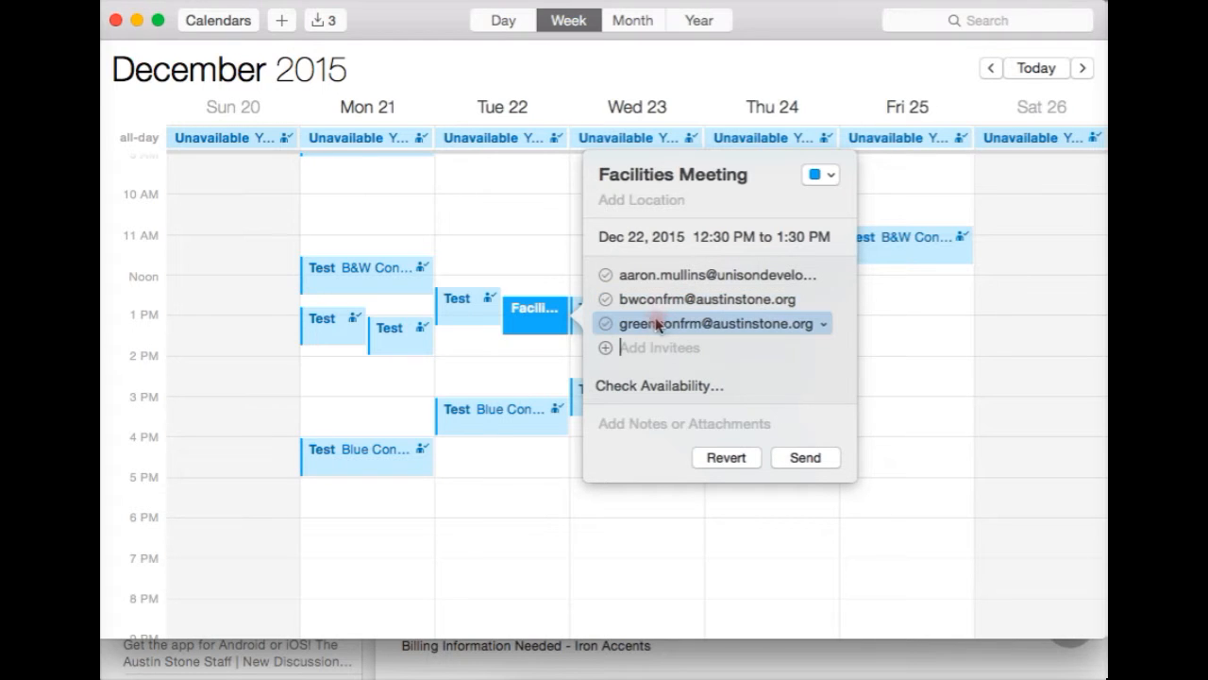
click(823, 324)
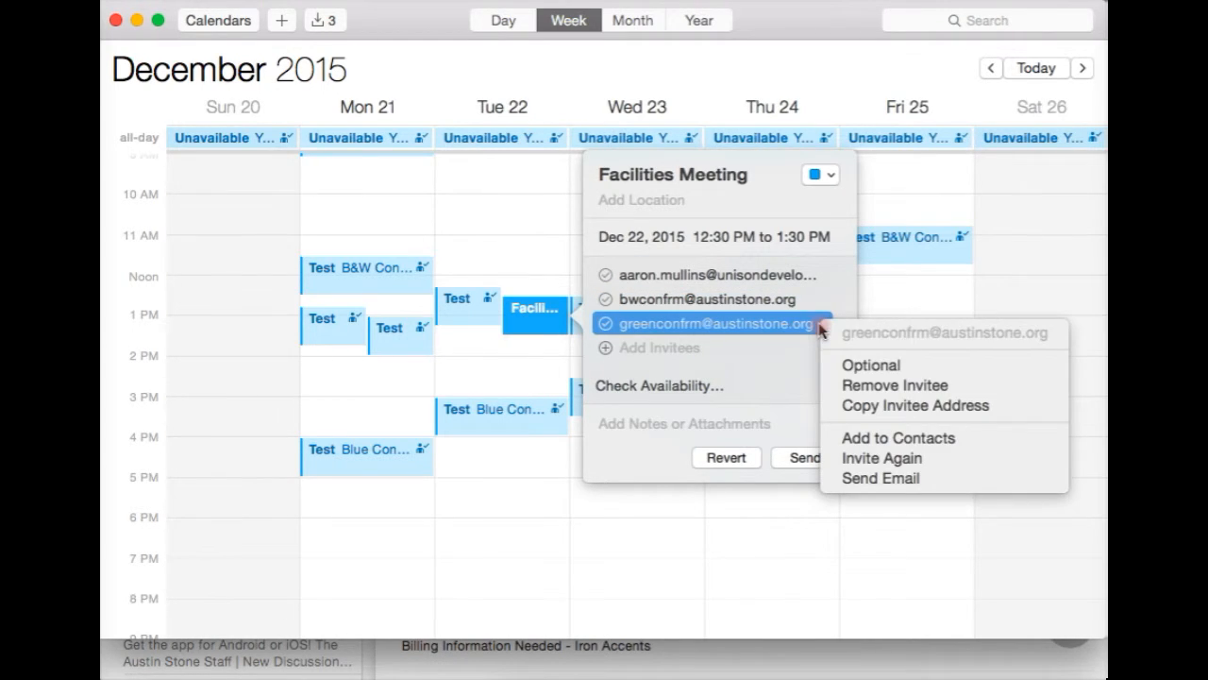
click(917, 384)
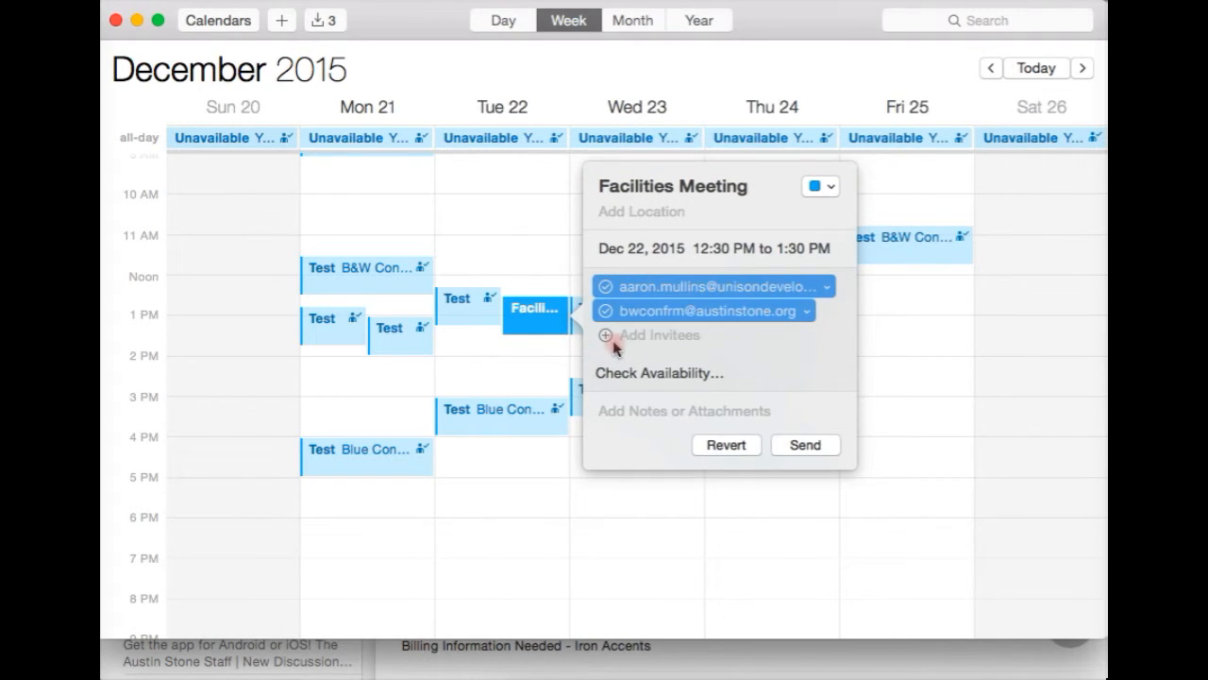
Set the location to 'B&W Conference Room' and send the invitation.
click(659, 213)
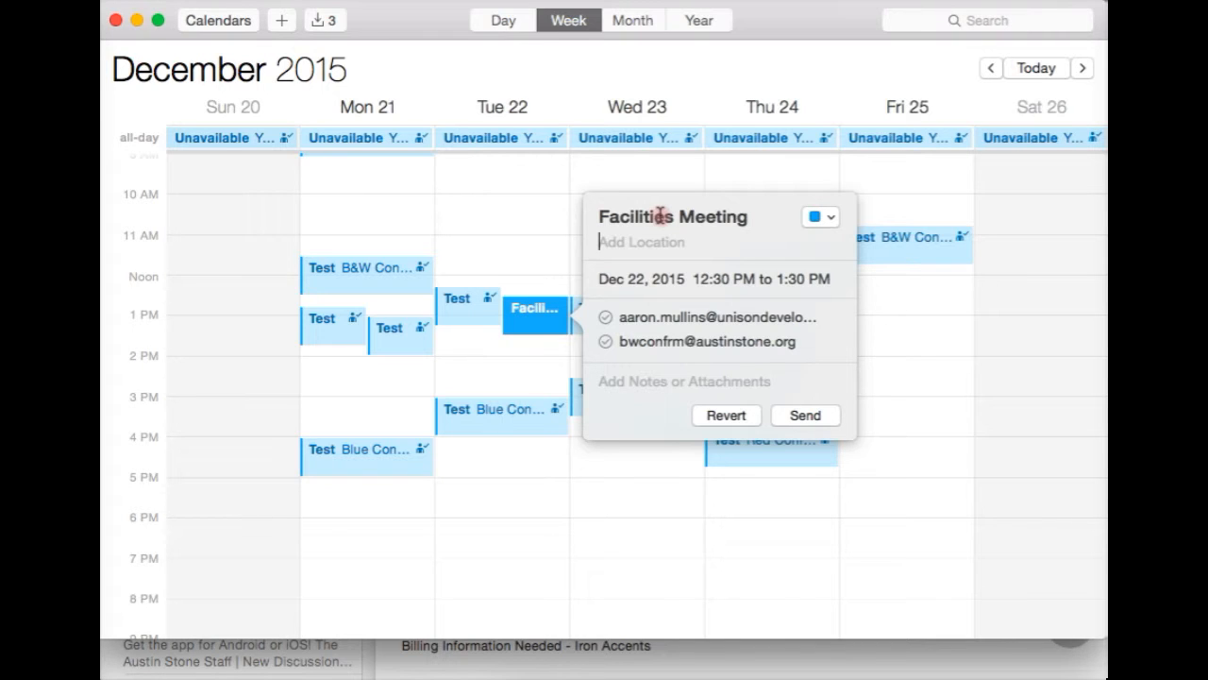
text(B&)
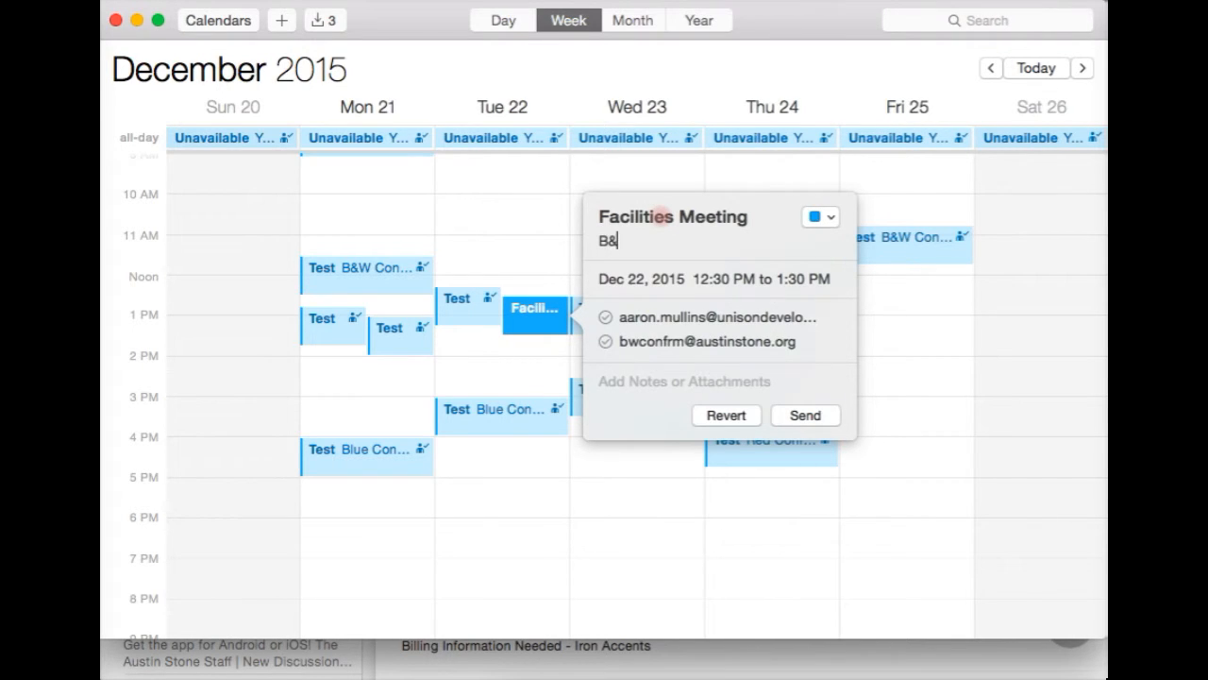
text(W Conference Room)
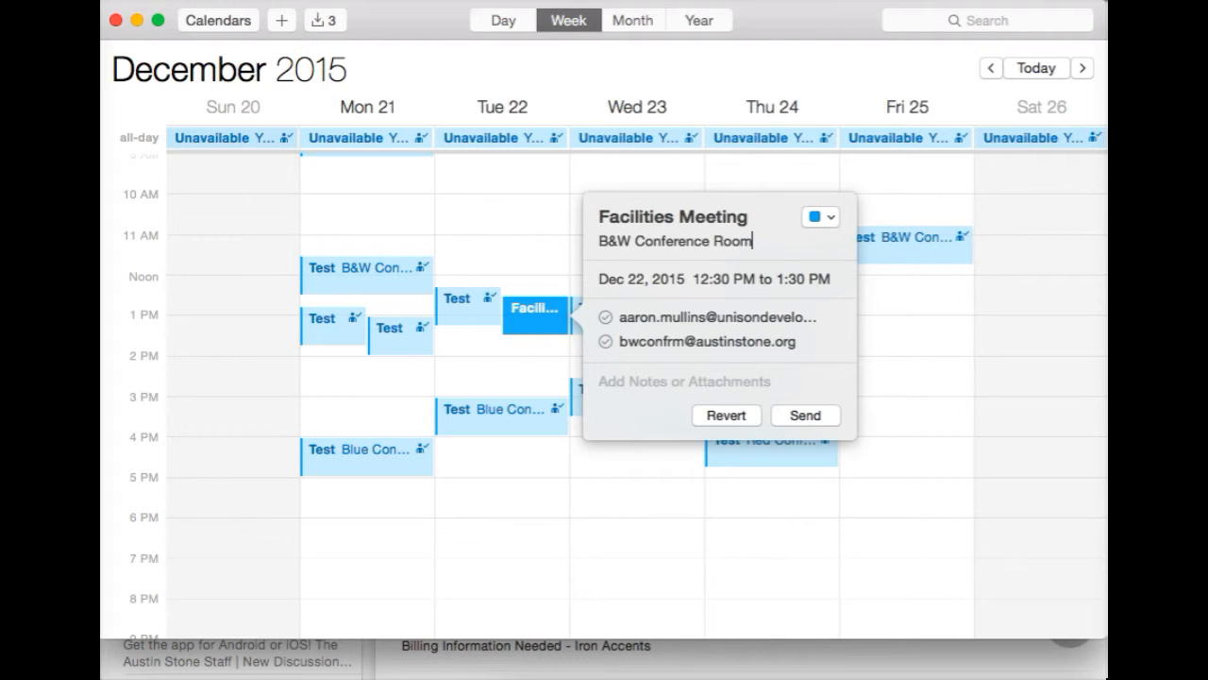
click(761, 245)
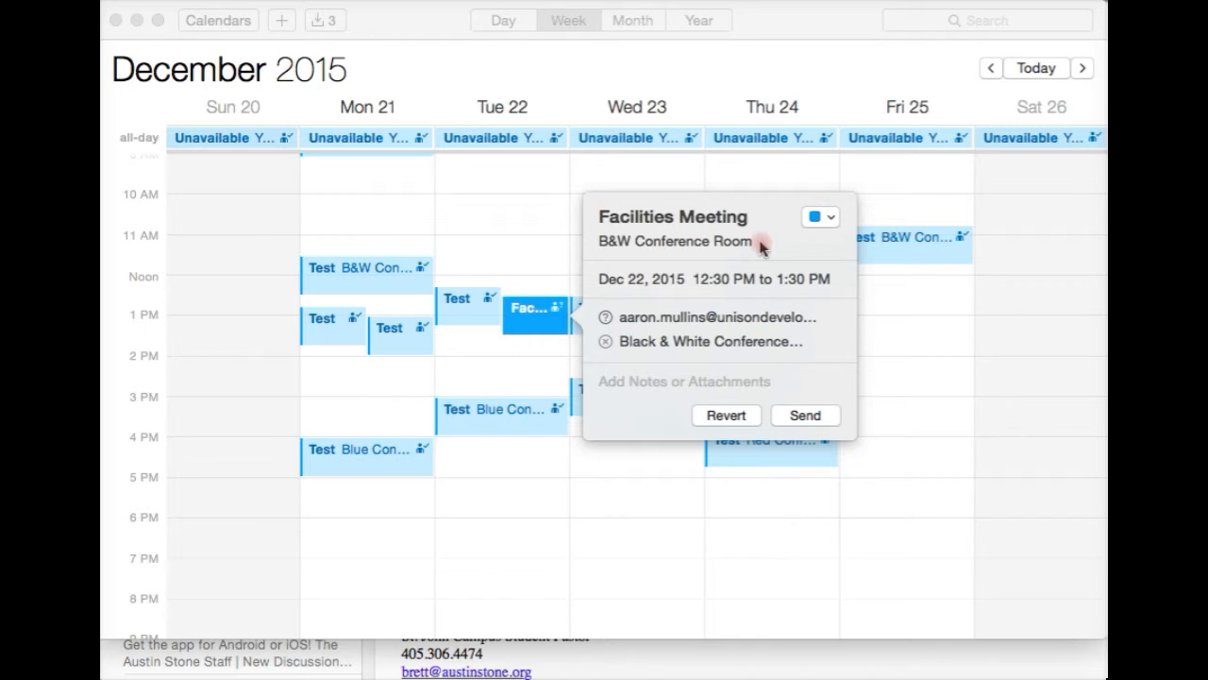
click(805, 415)
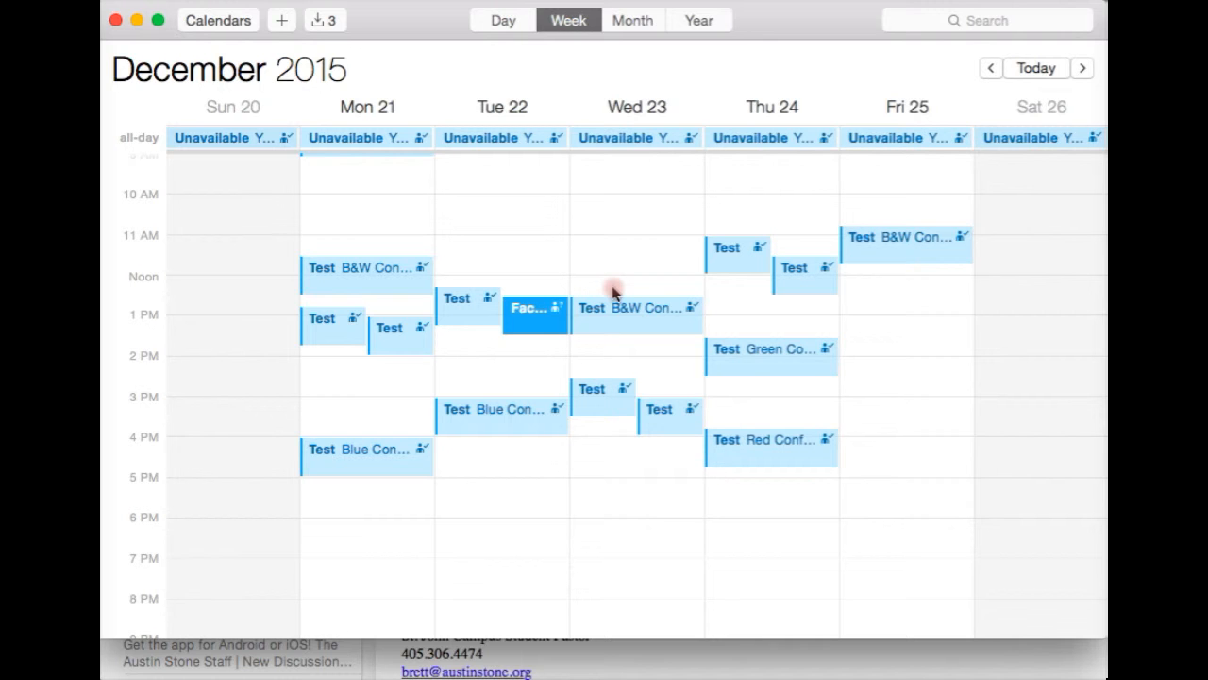
In Mail, fetch new messages and read the Black & White room's acceptance.
key(ctrl+Up)
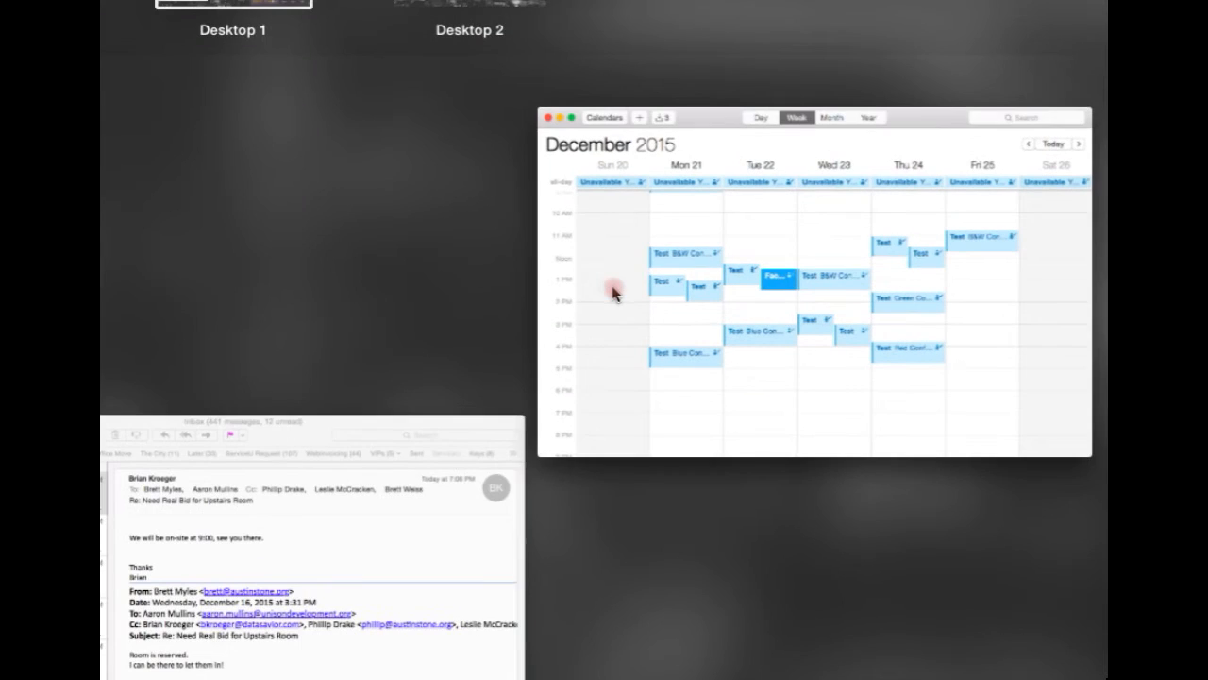
click(297, 555)
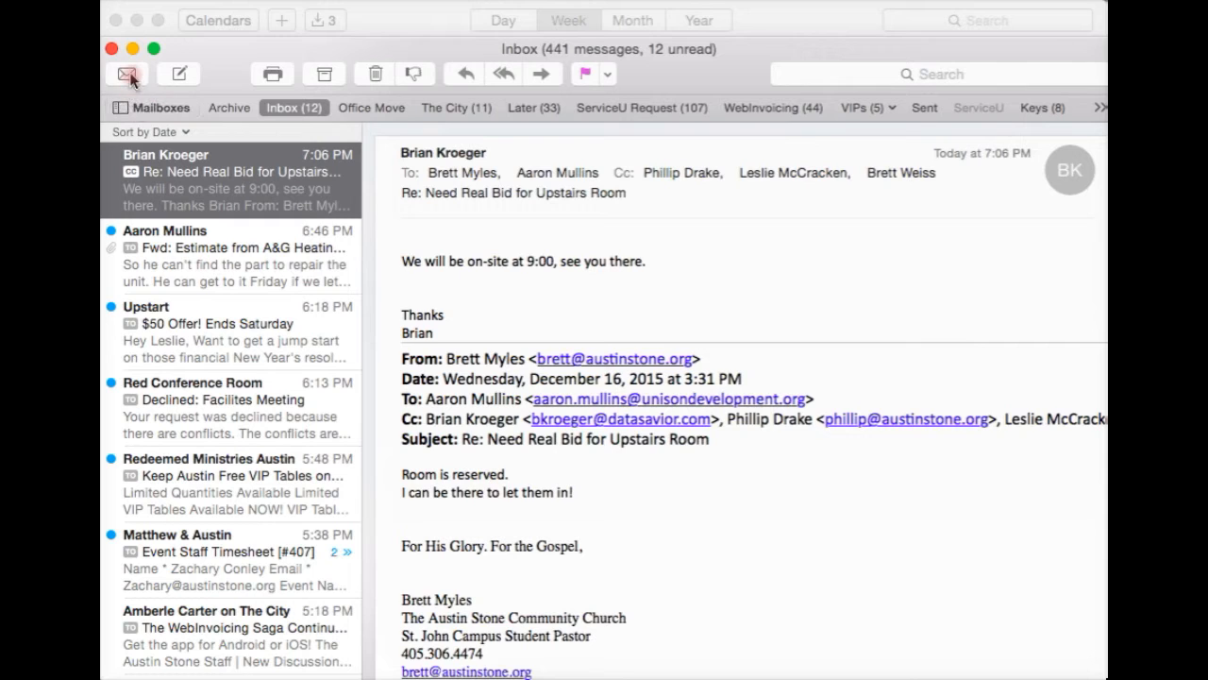
click(129, 76)
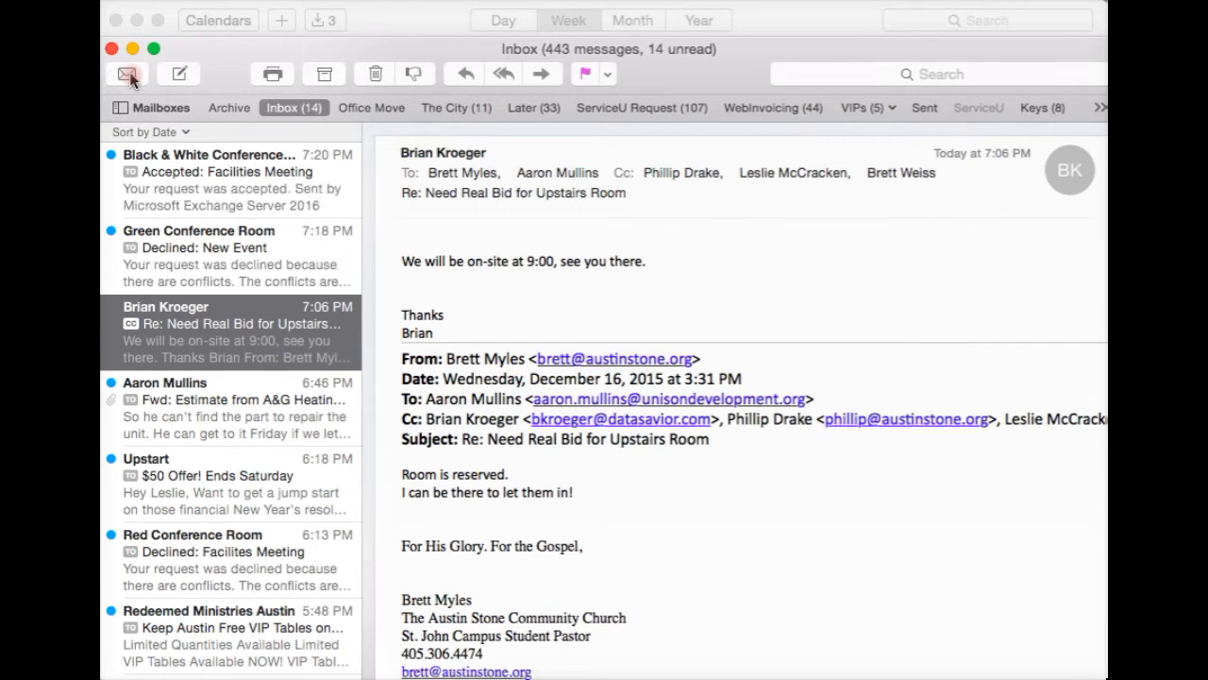
click(165, 175)
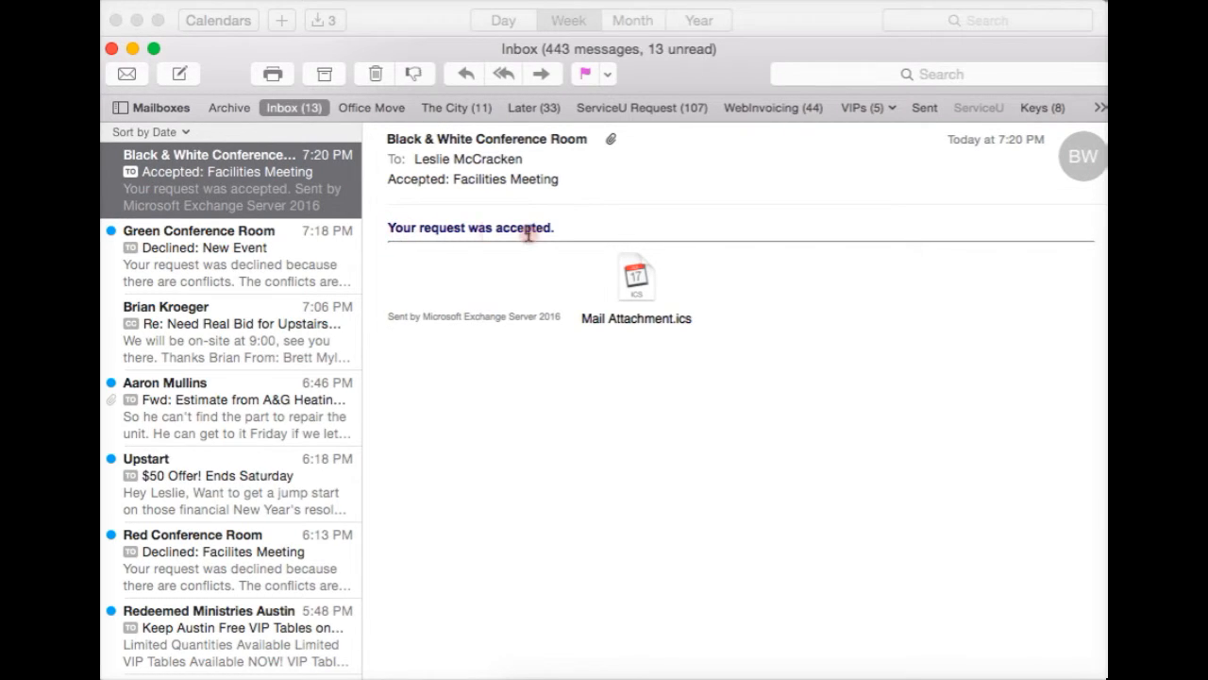
Open the Green Conference Room's decline message.
key(super+Tab)
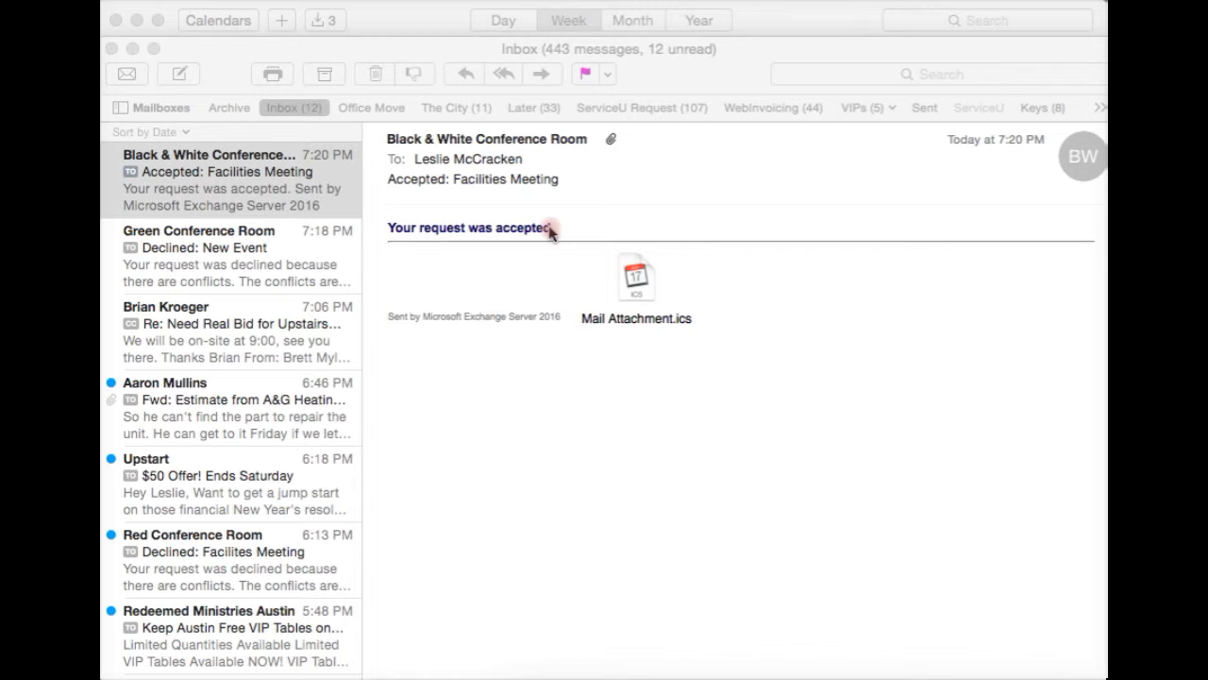
click(292, 259)
click(292, 259)
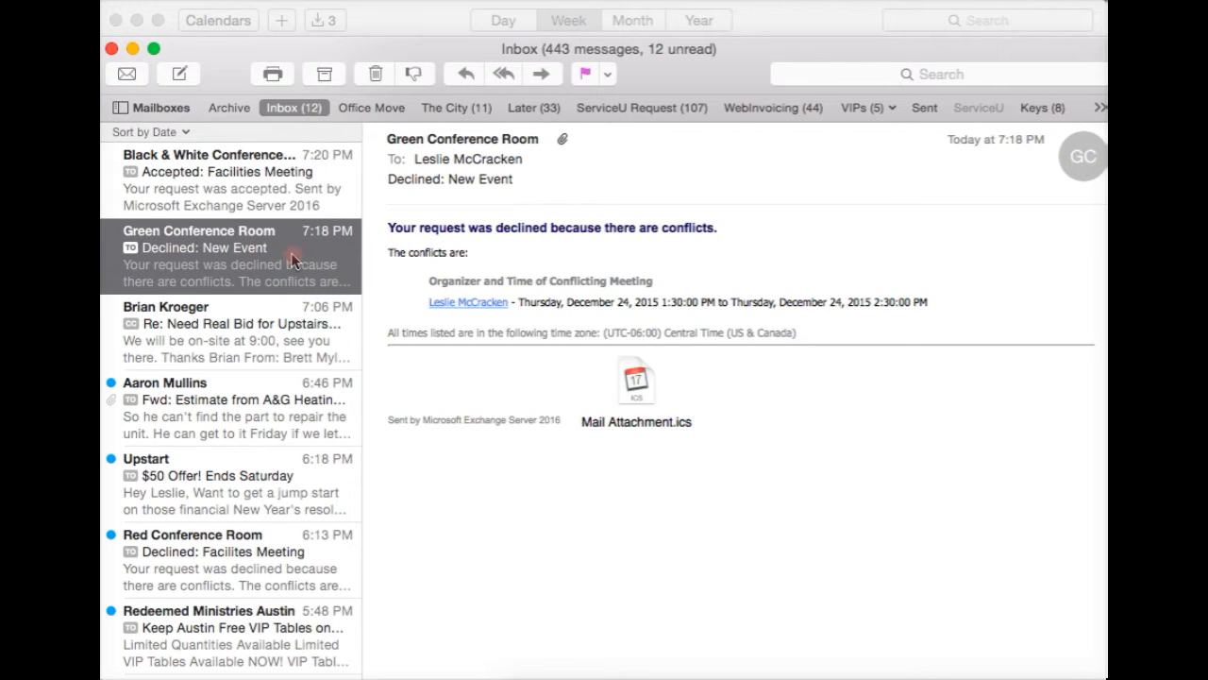